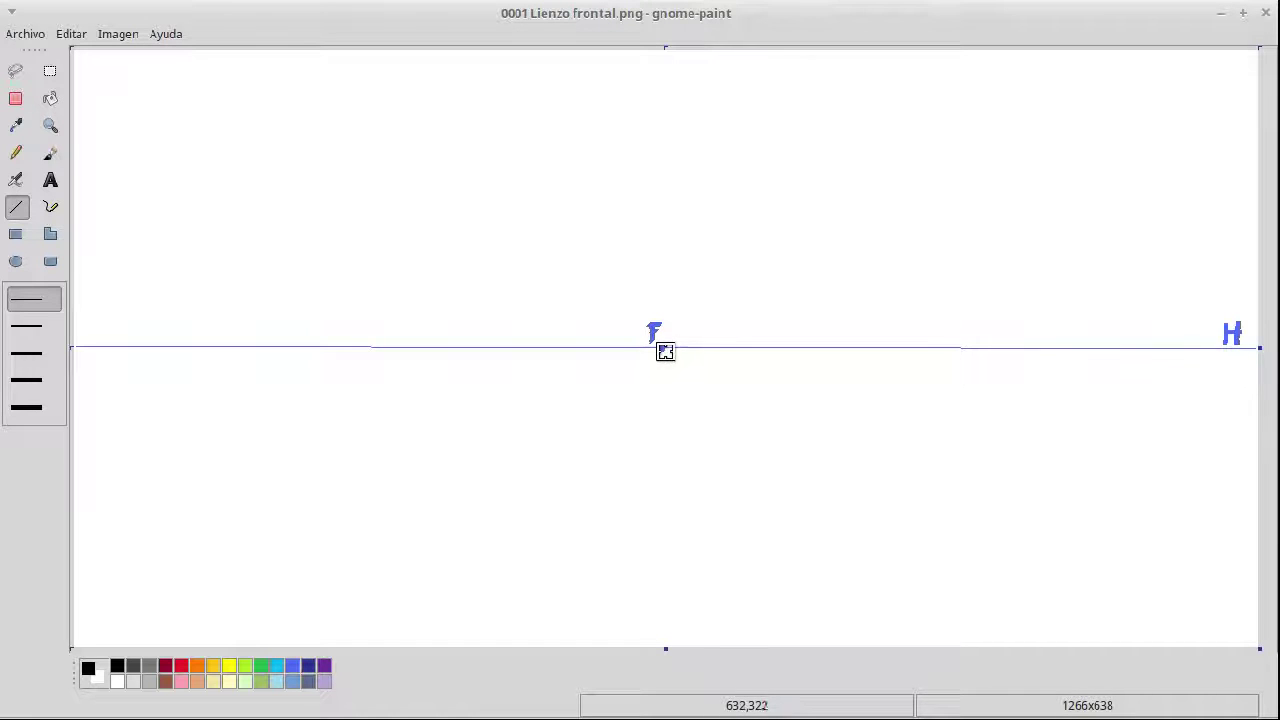
# Mark vanishing point F with a dot on the horizon line and draw a red square outline below the horizon, mostly left of F
pyautogui.click(661, 348)
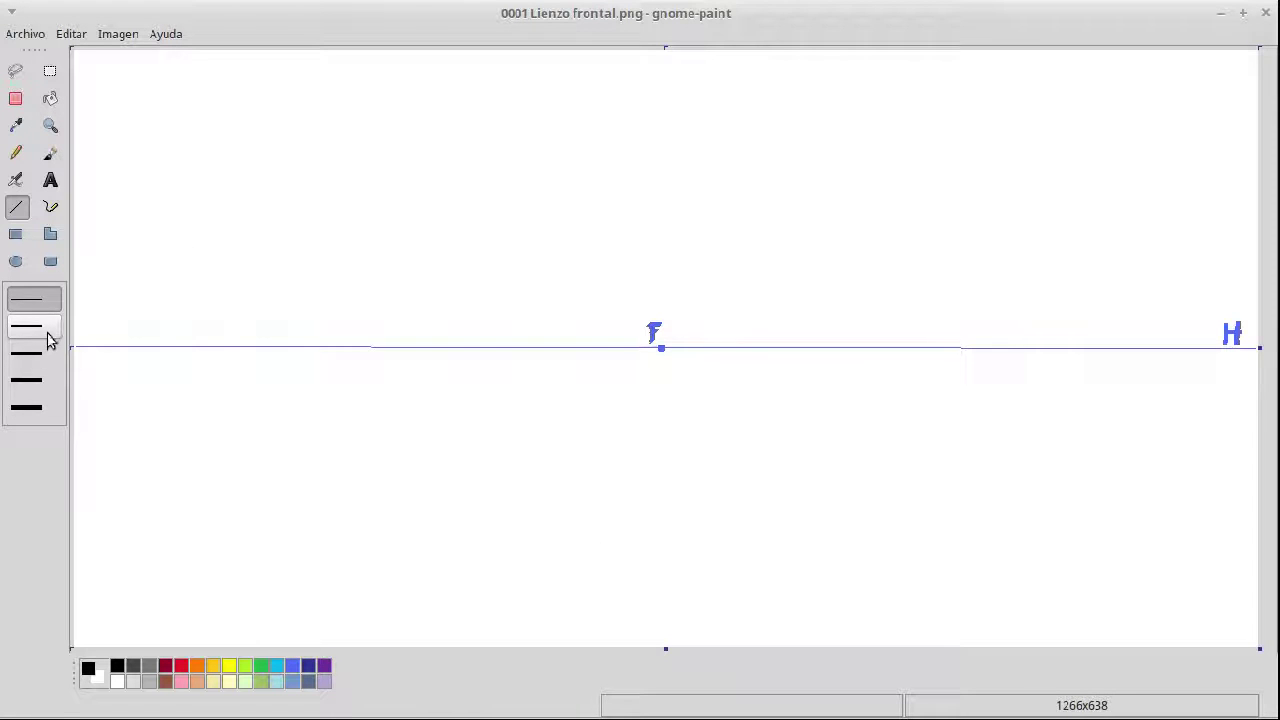
pyautogui.click(17, 234)
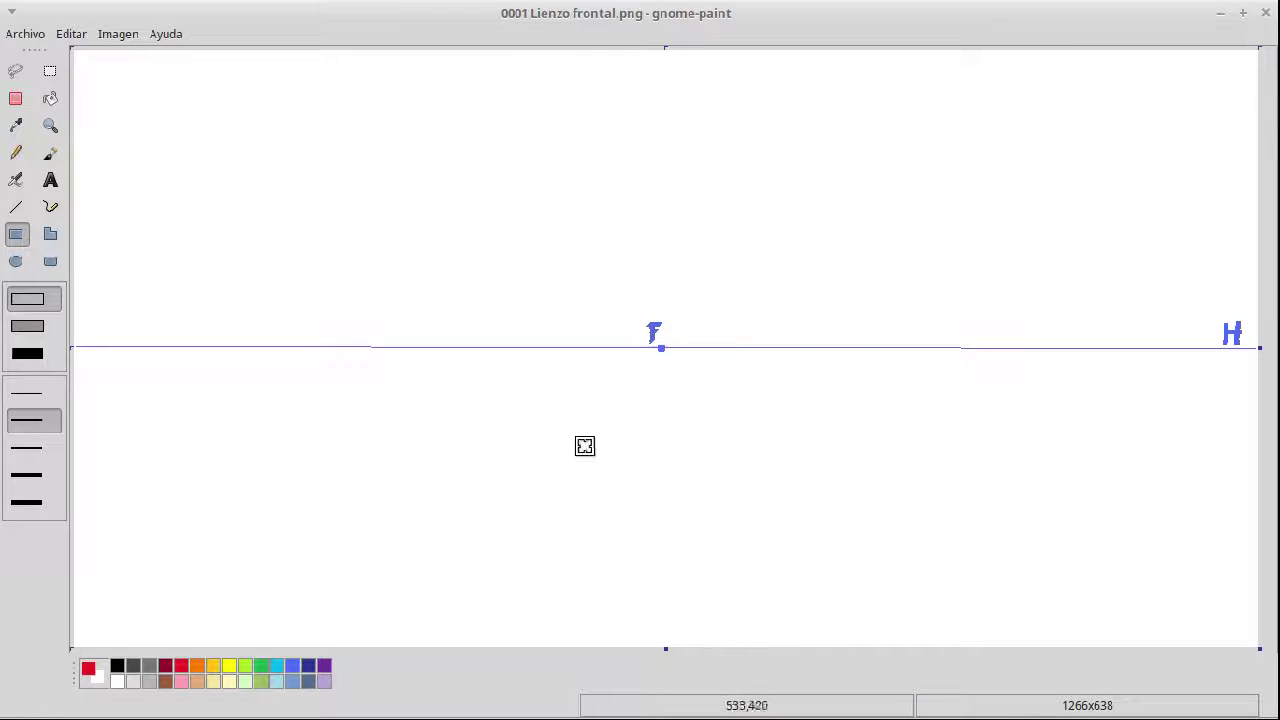
pyautogui.moveTo(521, 448)
pyautogui.mouseDown()
pyautogui.moveTo(640, 449)
pyautogui.moveTo(651, 574)
pyautogui.mouseUp()
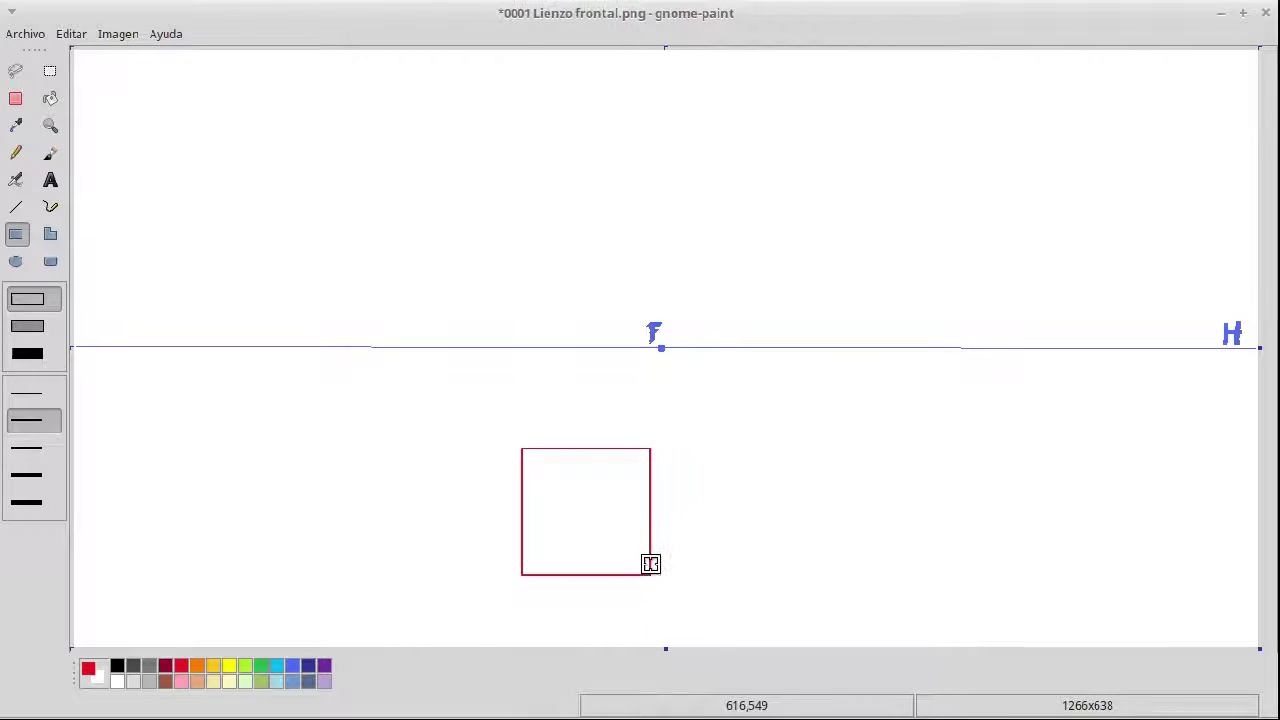
# Draw thin light-grey guide lines from the square's two upper corners and lower right corner to vanishing point F
pyautogui.click(37, 398)
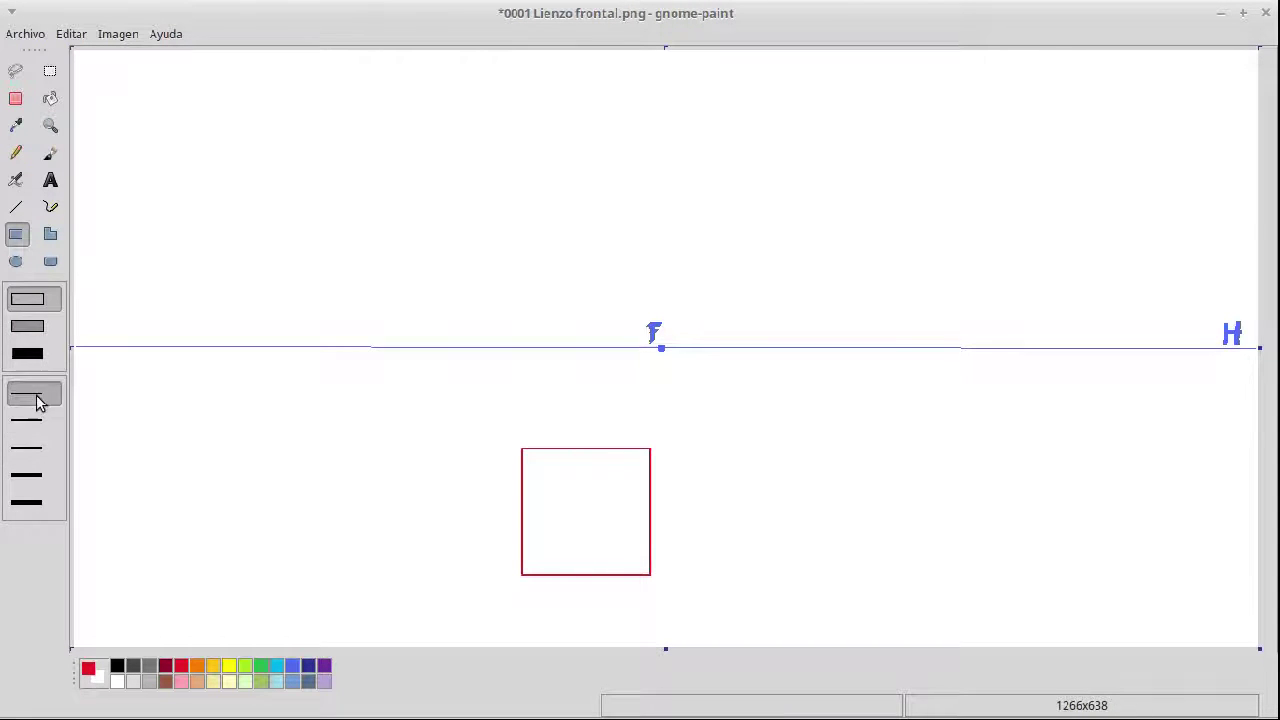
pyautogui.click(151, 682)
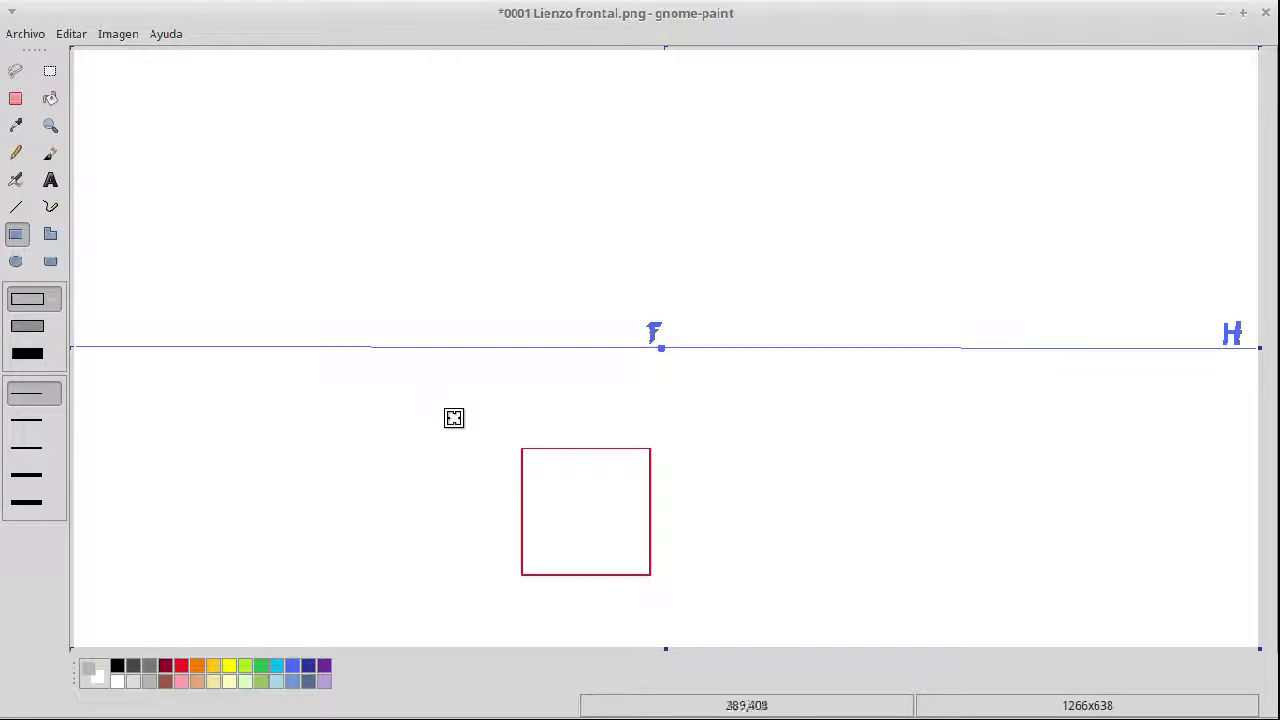
pyautogui.press('l')
pyautogui.moveTo(522, 449); pyautogui.dragTo(656, 346)
pyautogui.moveTo(650, 448); pyautogui.dragTo(661, 348)
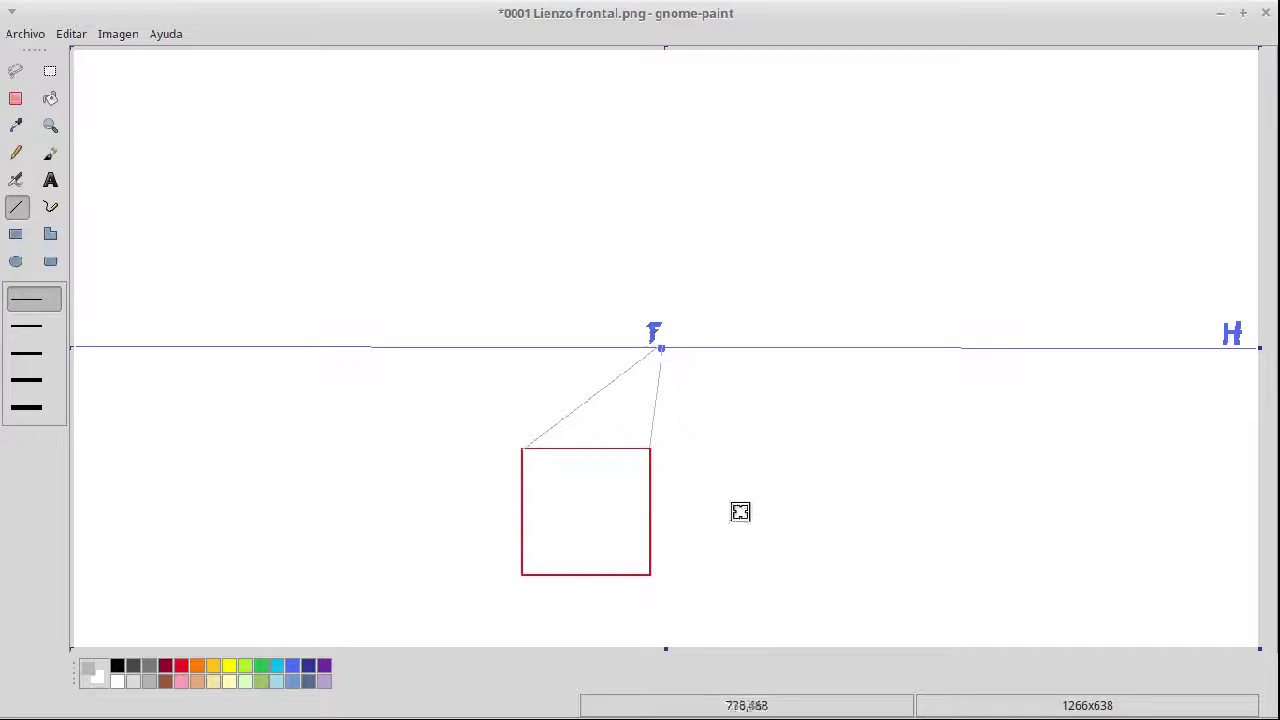
pyautogui.moveTo(650, 573); pyautogui.dragTo(661, 347)
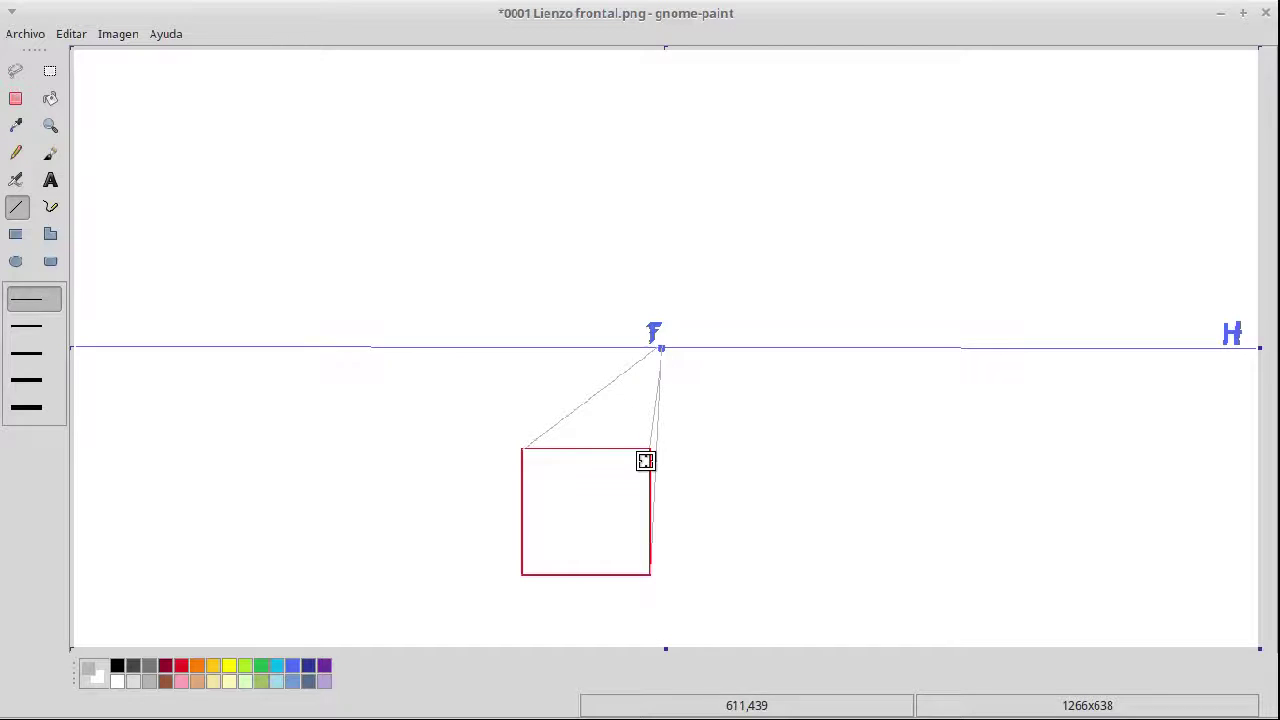
# Trace the cube's visible receding top and right side edges in red with the second-thinnest line, following the guides to F
pyautogui.click(43, 327)
pyautogui.moveTo(522, 449)
pyautogui.mouseDown()
pyautogui.moveTo(571, 409)
pyautogui.moveTo(608, 406)
pyautogui.moveTo(655, 410)
pyautogui.moveTo(650, 448)
pyautogui.moveTo(655, 407)
pyautogui.mouseUp()
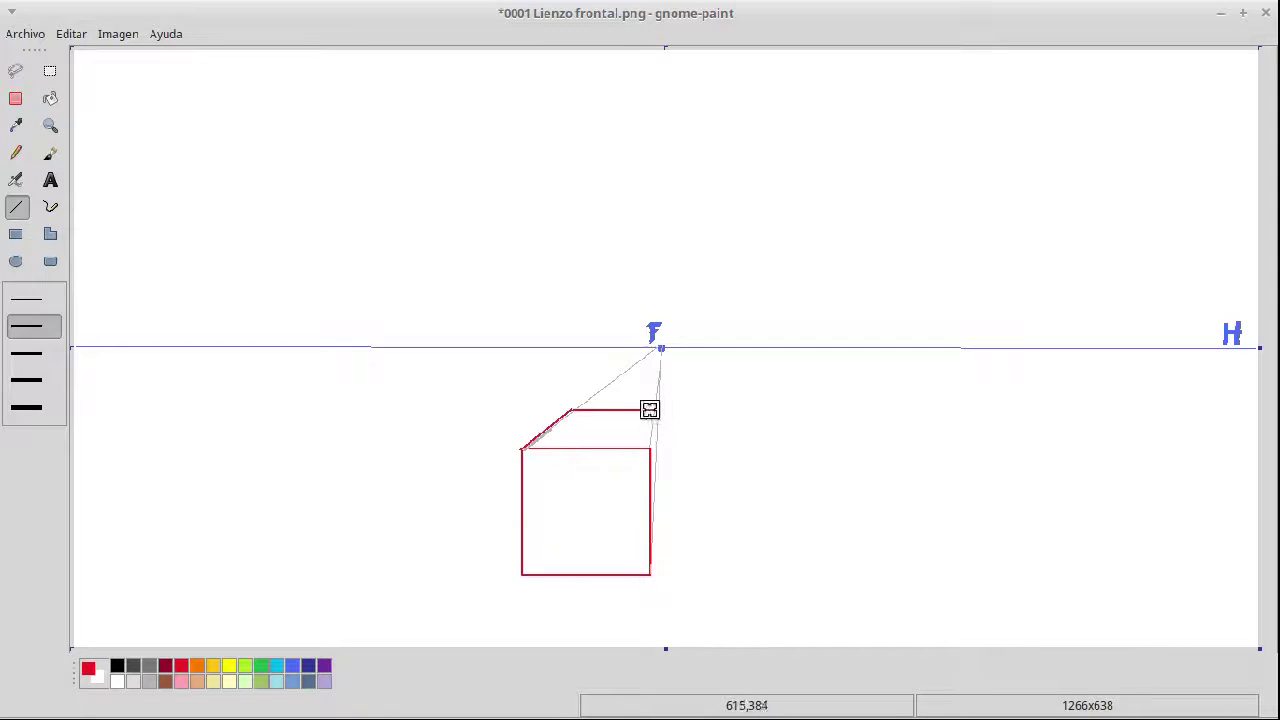
pyautogui.moveTo(654, 411); pyautogui.dragTo(653, 486)
pyautogui.moveTo(650, 575); pyautogui.dragTo(650, 480)
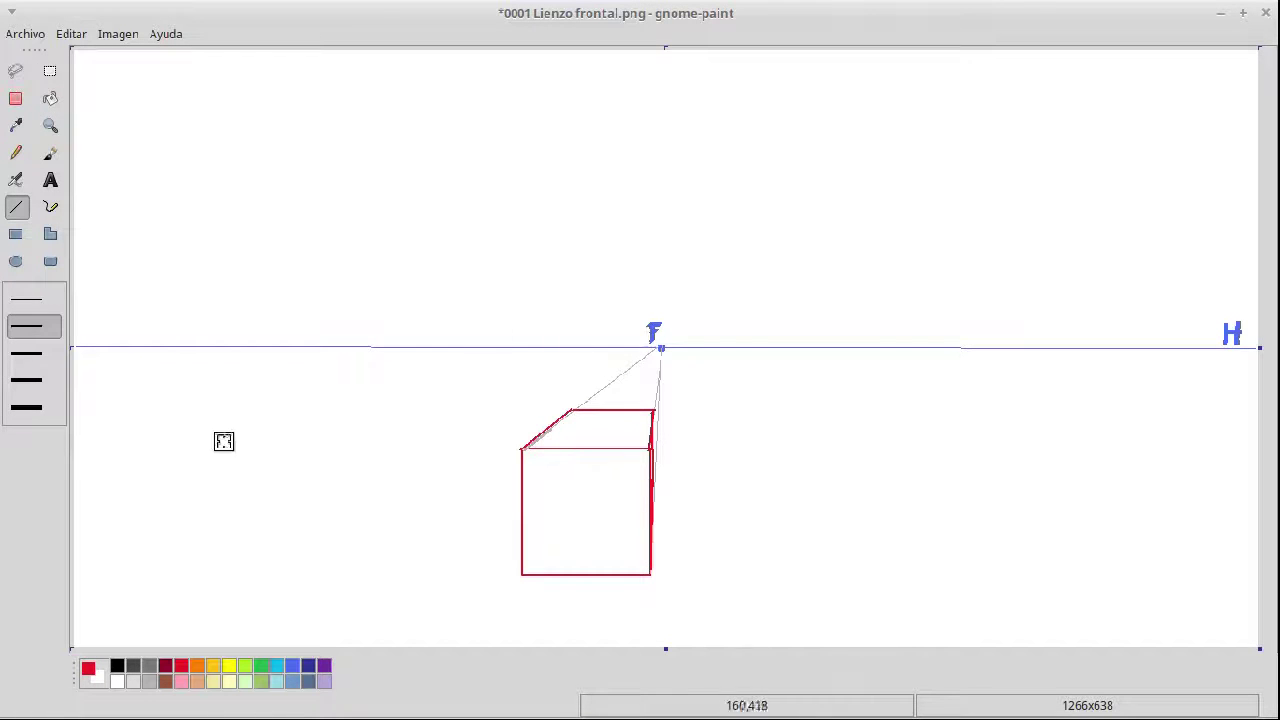
# Draw thin light-grey guides from the square's lower left corner to F and for the cube's hidden rear vertical and bottom edges
pyautogui.click(30, 299)
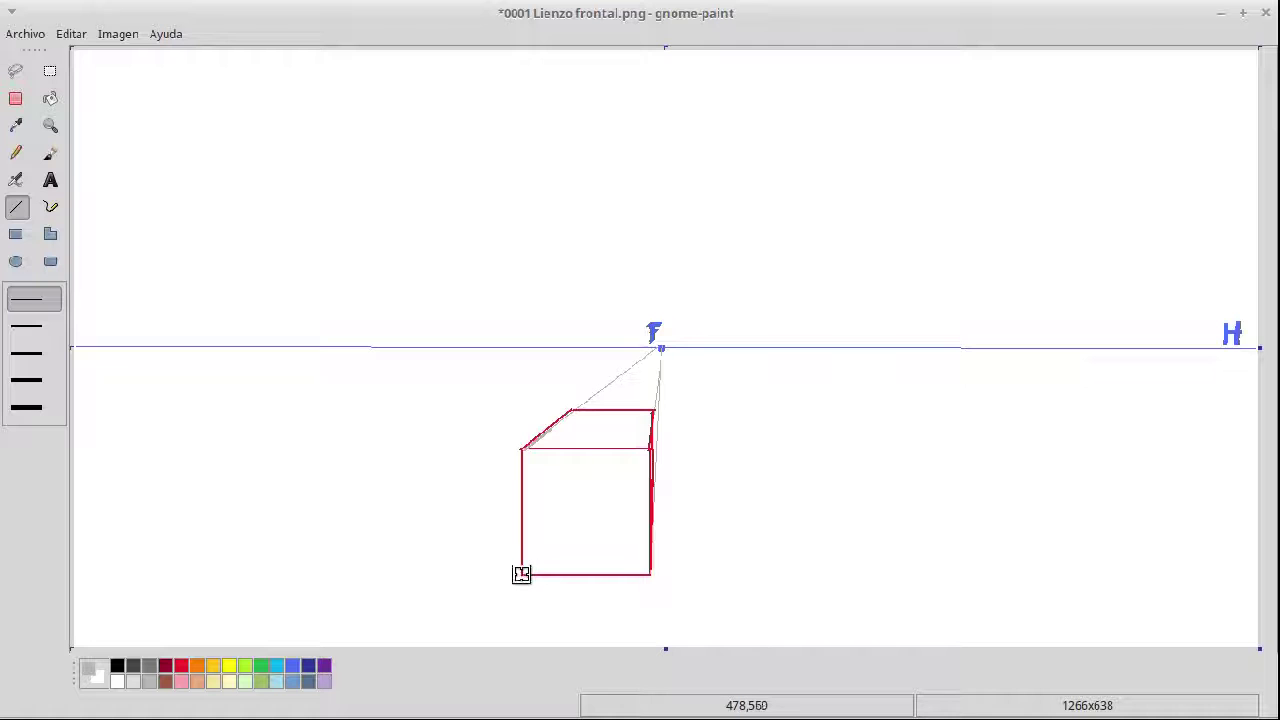
pyautogui.moveTo(522, 573); pyautogui.dragTo(661, 347)
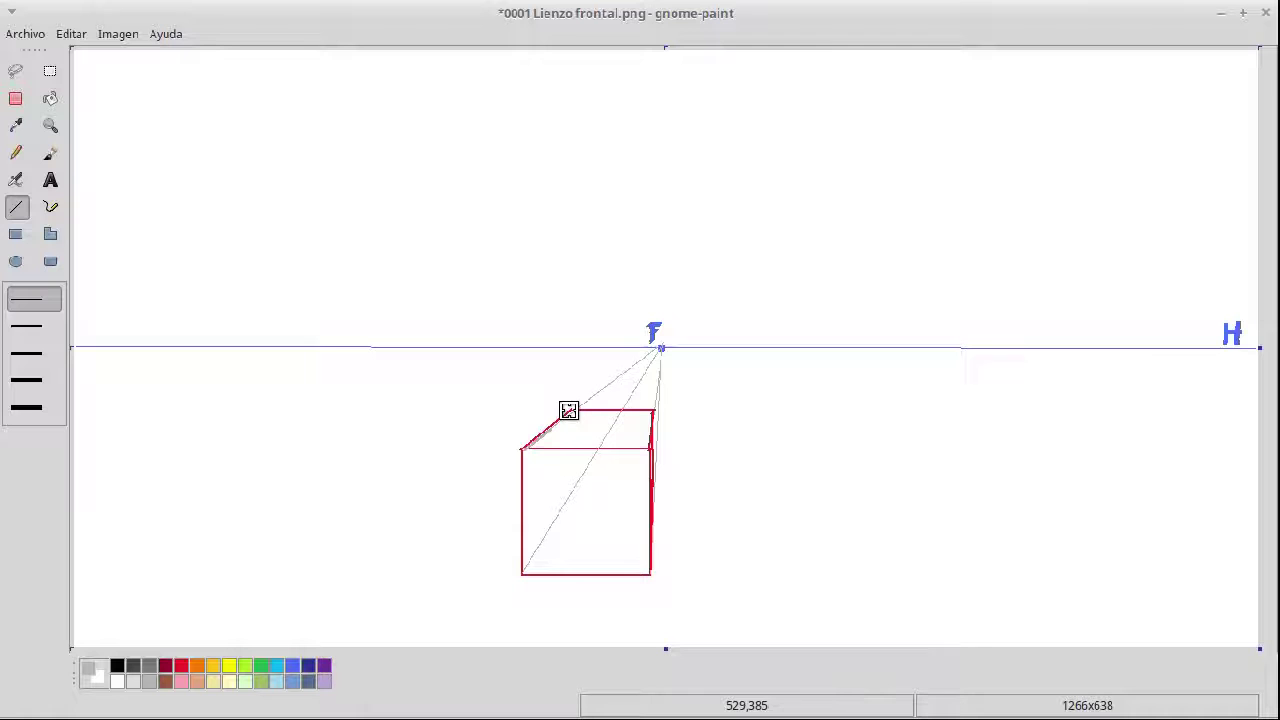
pyautogui.moveTo(570, 409); pyautogui.dragTo(571, 492)
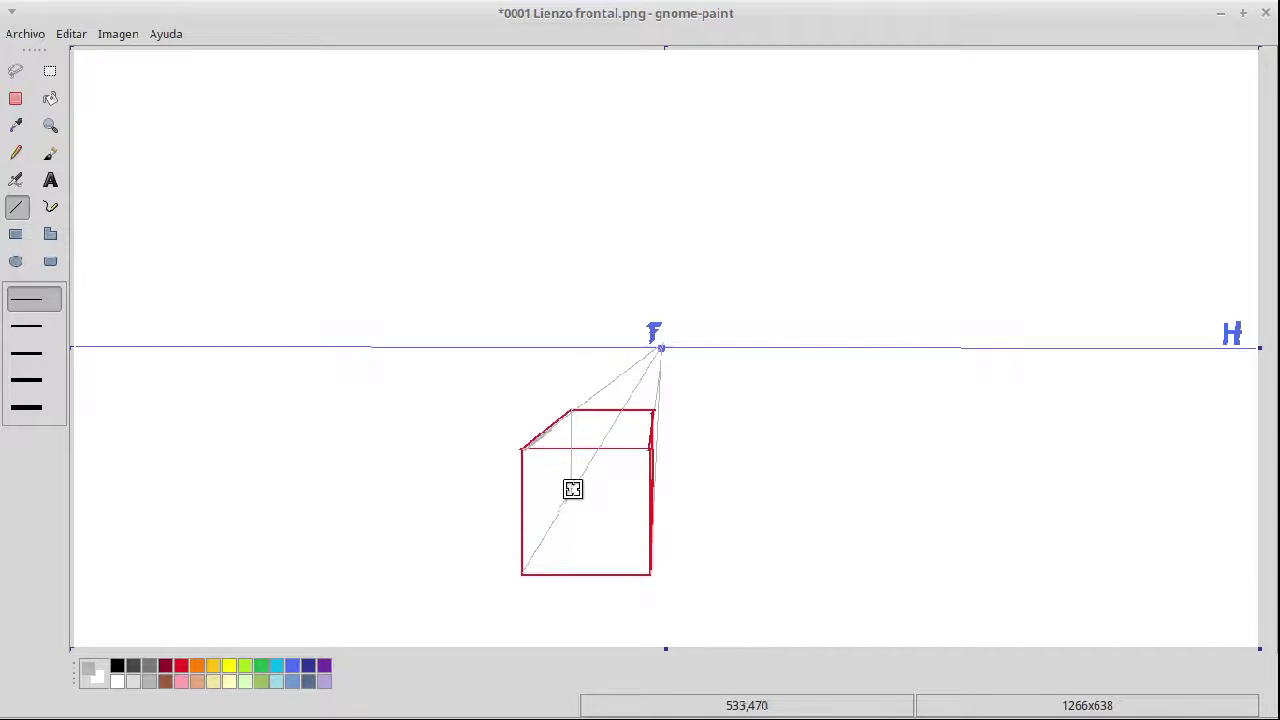
pyautogui.moveTo(573, 492); pyautogui.dragTo(651, 493)
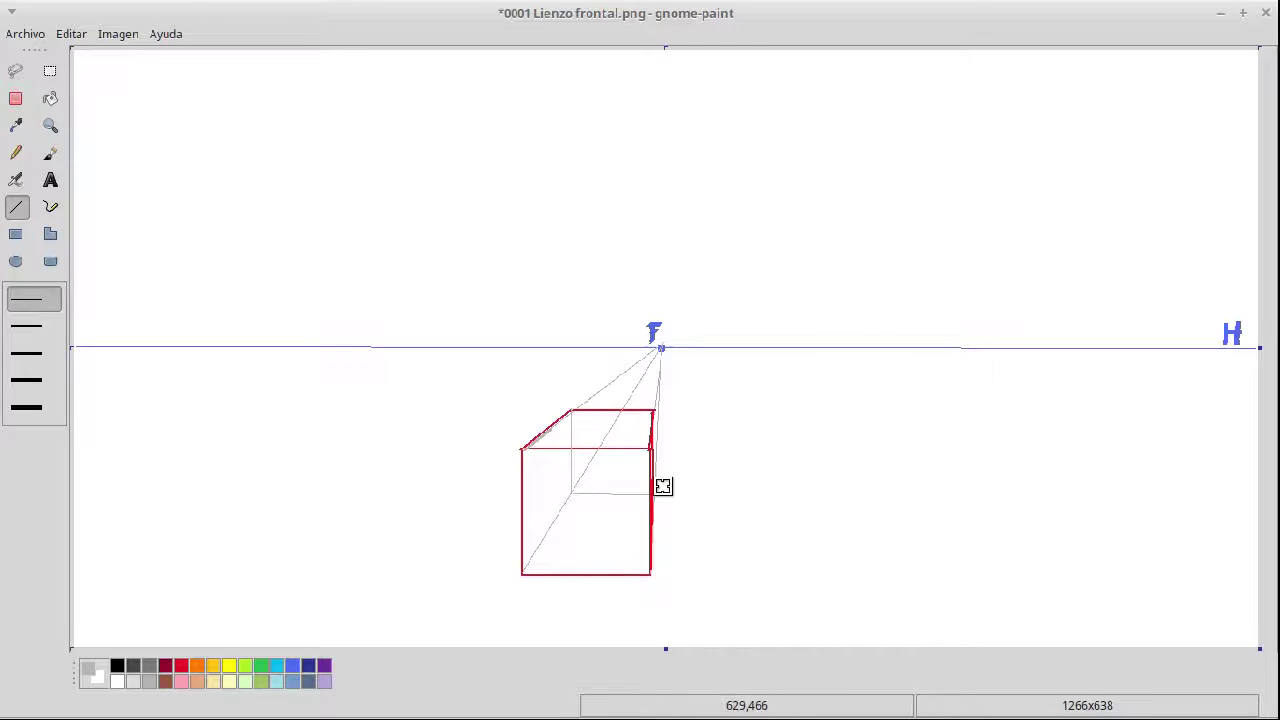
# Trace the cube's hidden edges in red: lower left receding edge, rear vertical below the front top edge, and rear bottom edge
pyautogui.click(30, 326)
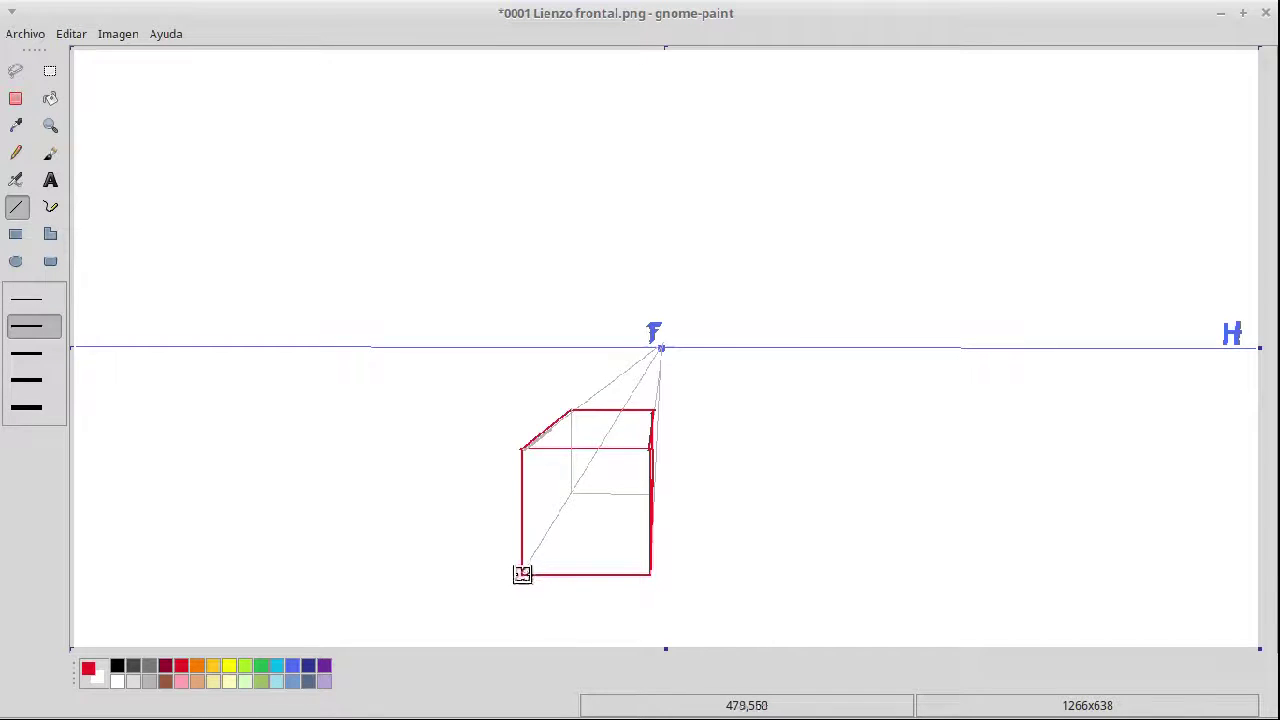
pyautogui.moveTo(521, 572); pyautogui.dragTo(571, 493)
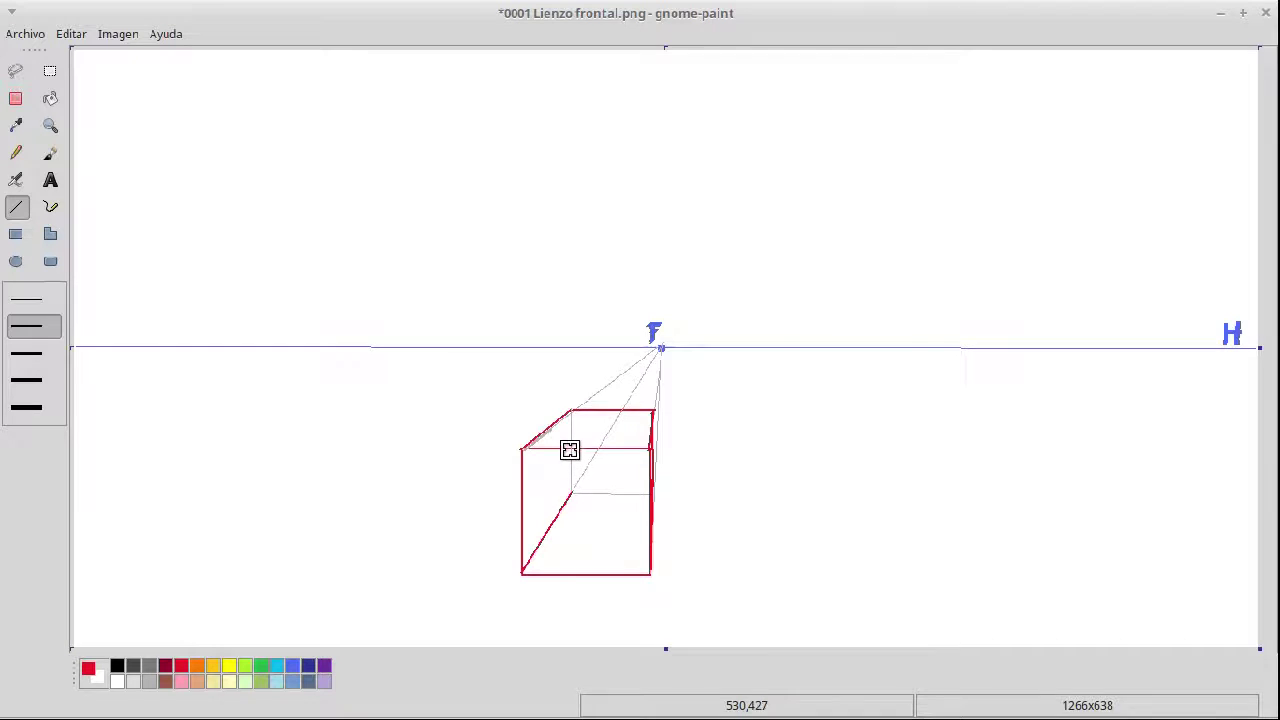
pyautogui.moveTo(571, 448); pyautogui.dragTo(571, 494)
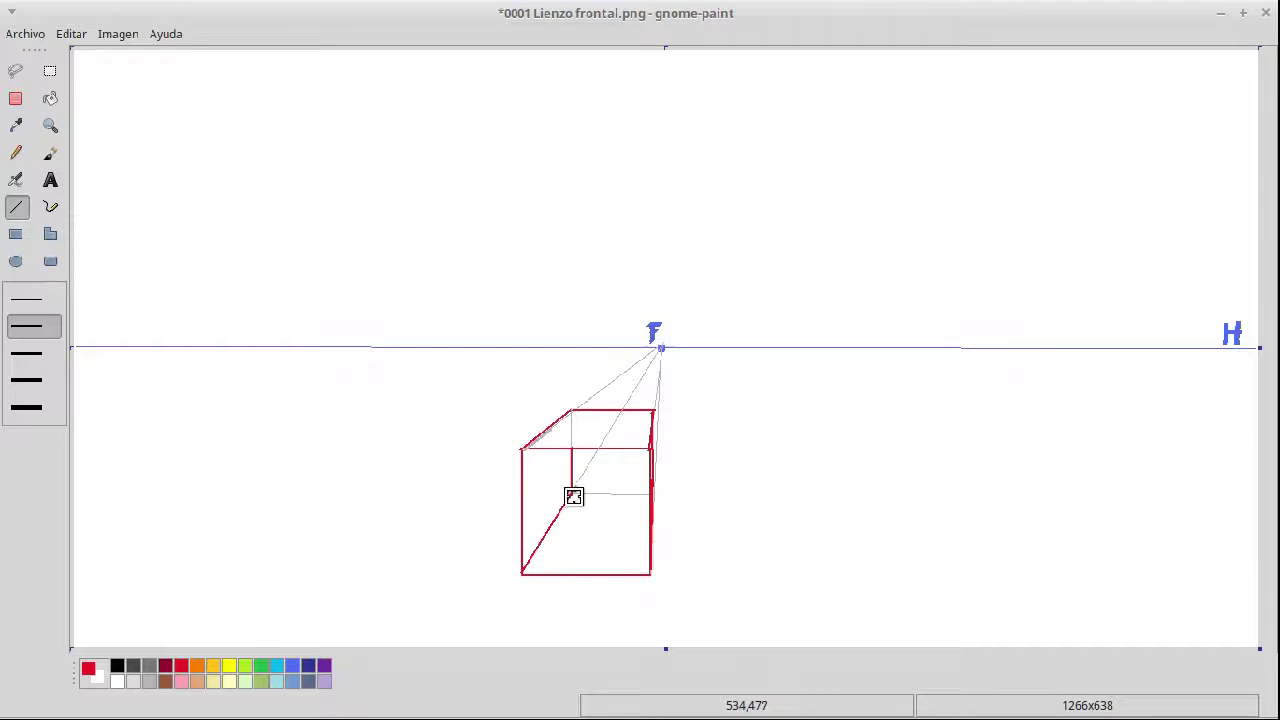
pyautogui.moveTo(573, 493); pyautogui.dragTo(653, 494)
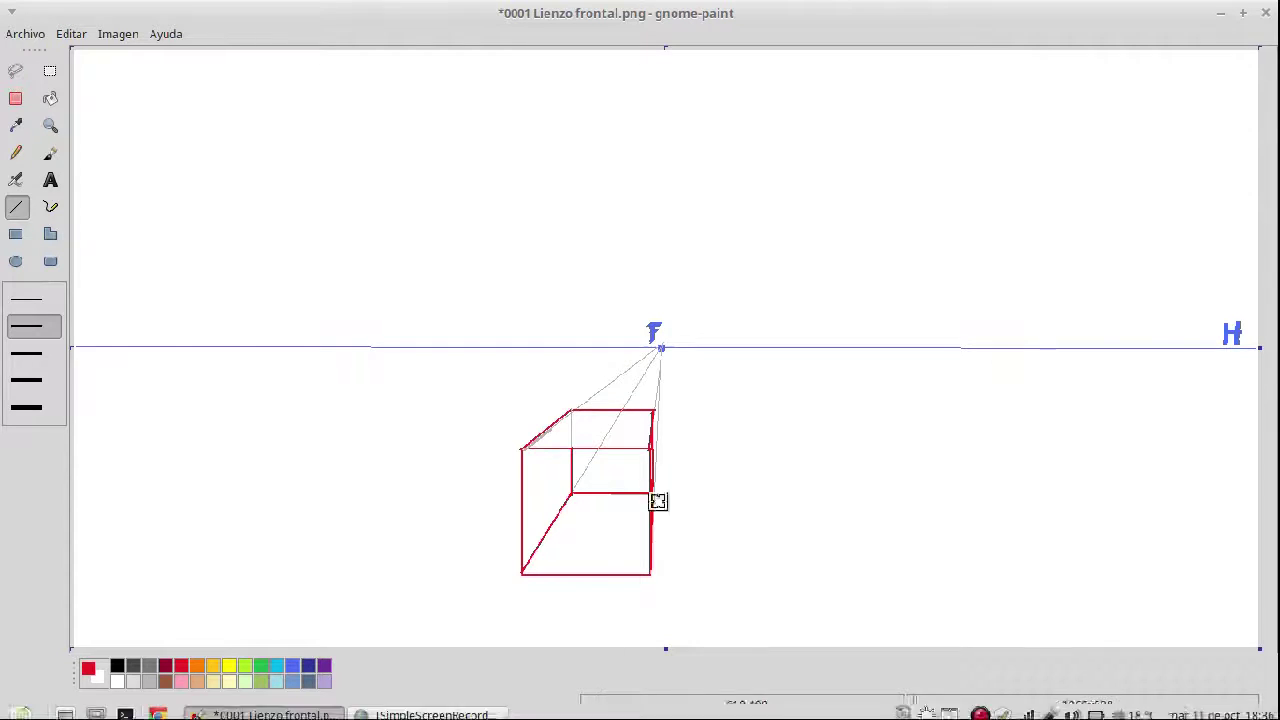
pyautogui.moveTo(582, 467); pyautogui.dragTo(572, 492)
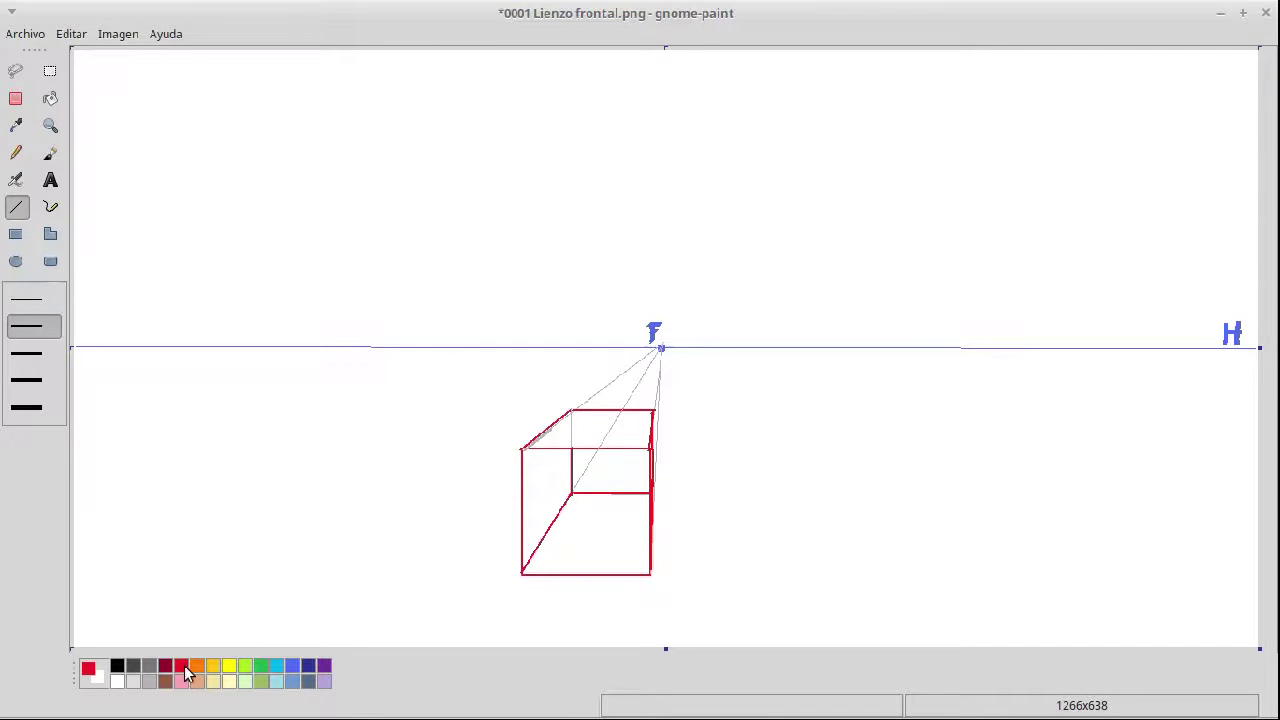
# Draw a red rectangle outline straddling the horizon line, to the left of vanishing point F
pyautogui.doubleClick(183, 667)
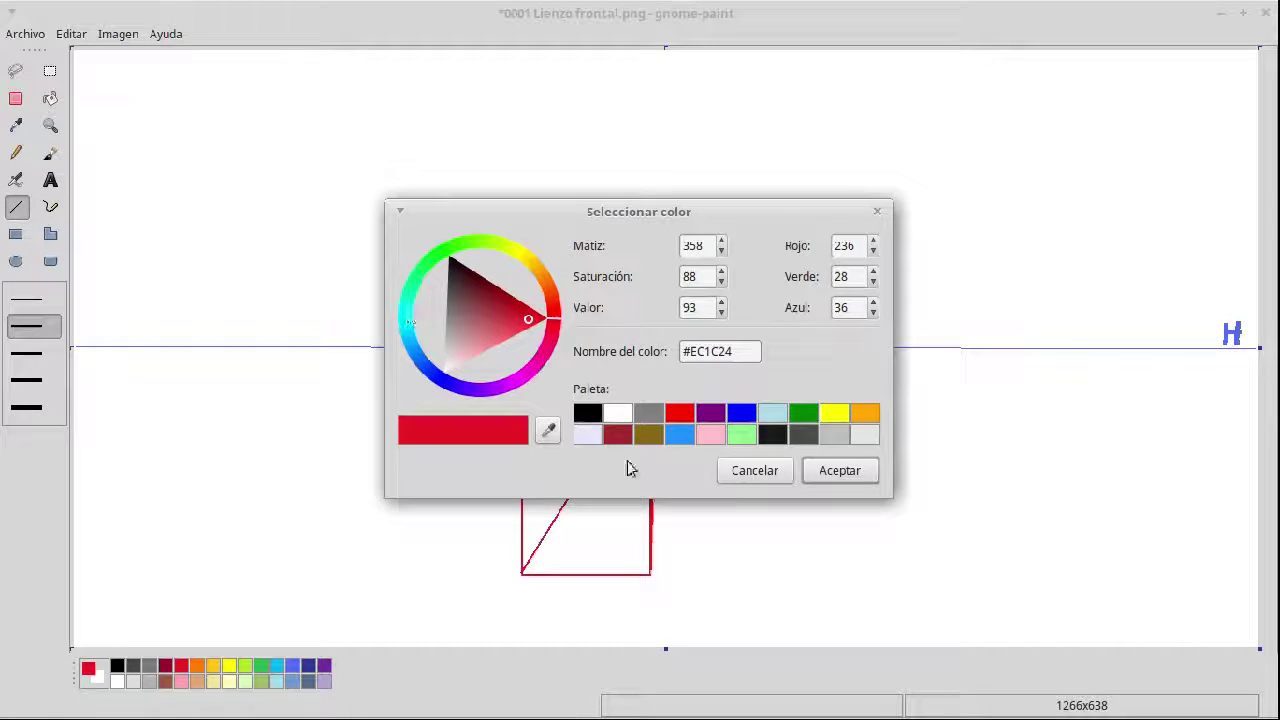
pyautogui.click(762, 474)
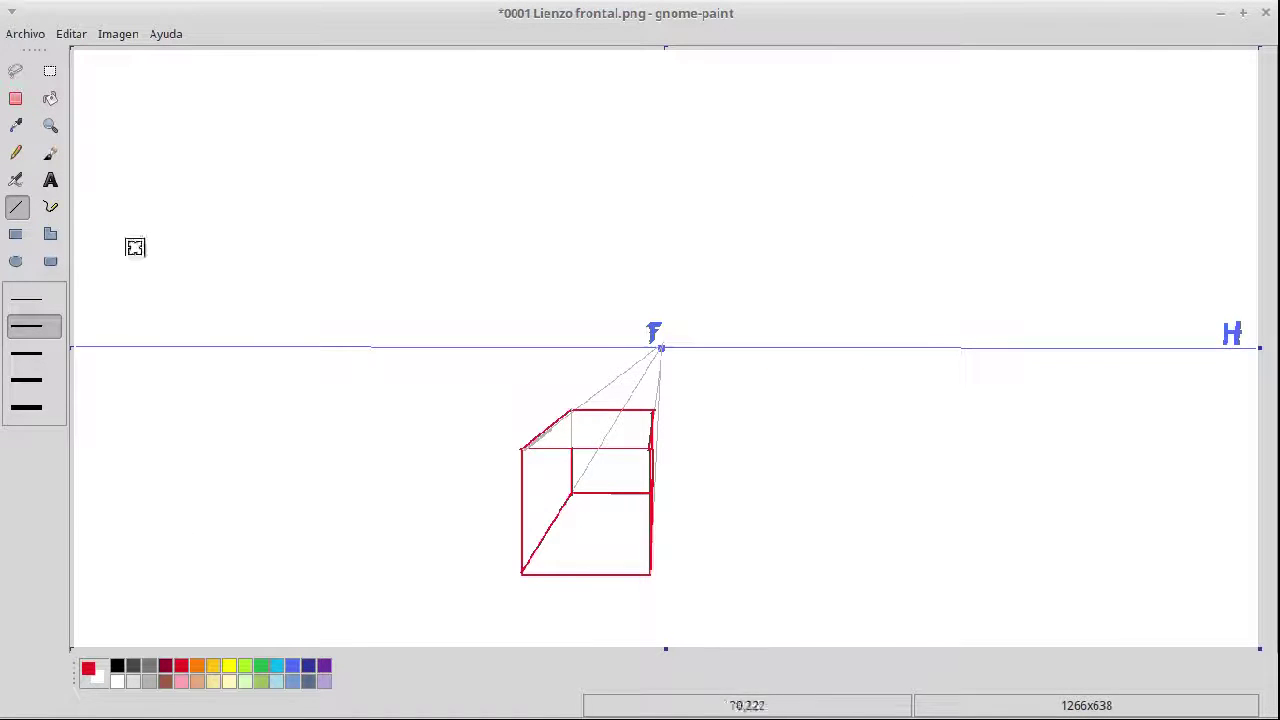
pyautogui.click(15, 233)
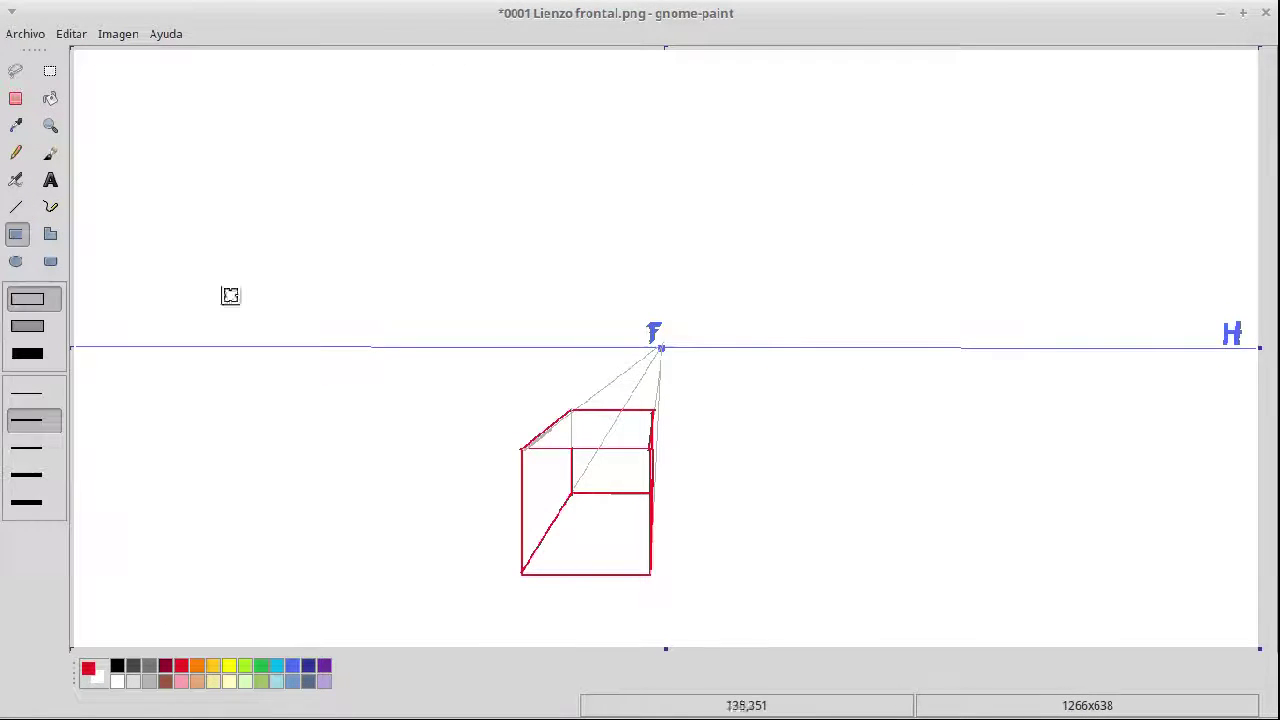
pyautogui.moveTo(348, 315); pyautogui.dragTo(445, 381)
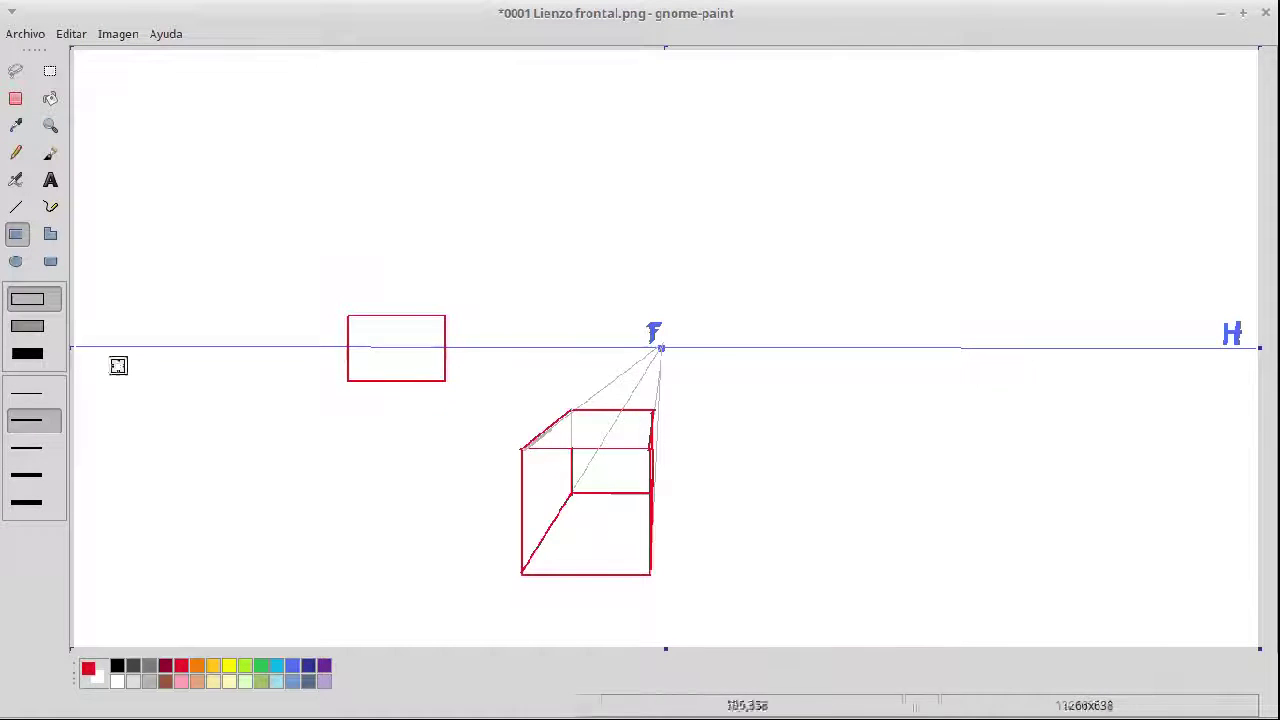
# Draw thin light-grey guide lines from all four corners of the horizon rectangle to vanishing point F
pyautogui.click(35, 397)
pyautogui.click(150, 681)
pyautogui.moveTo(443, 318); pyautogui.dragTo(536, 314)
pyautogui.hotkey('ctrl', 'z')
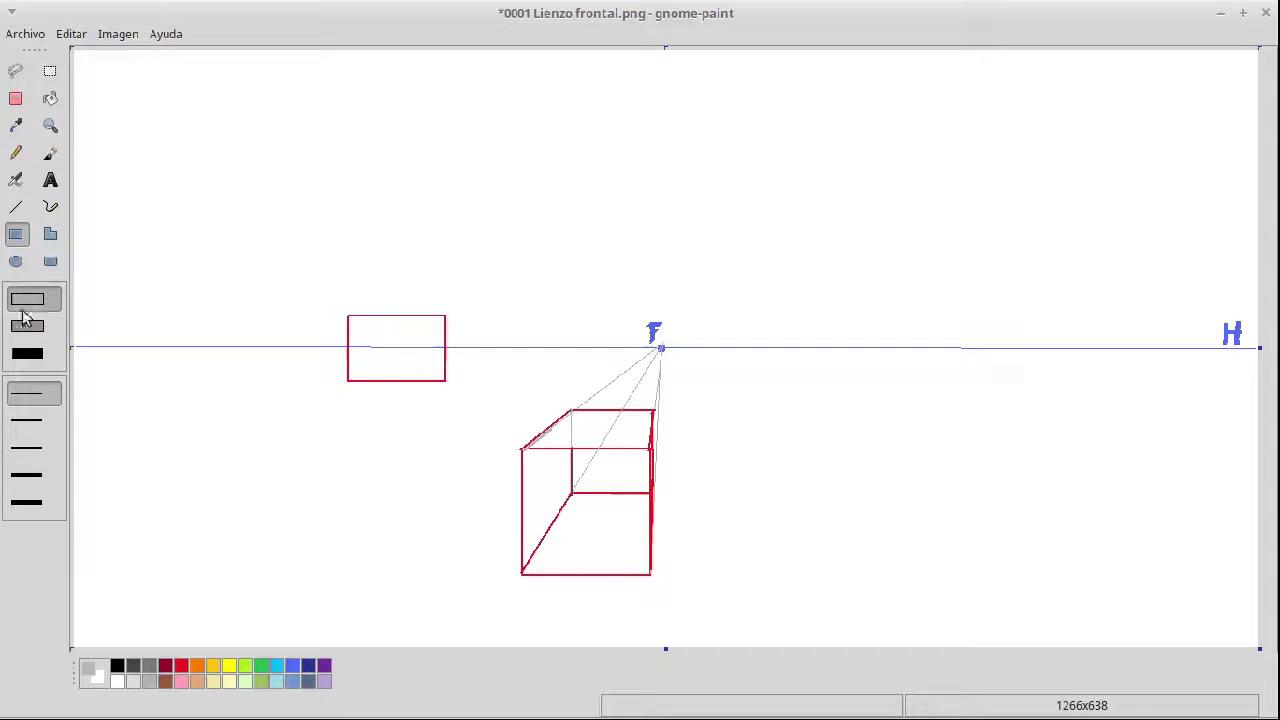
pyautogui.click(17, 208)
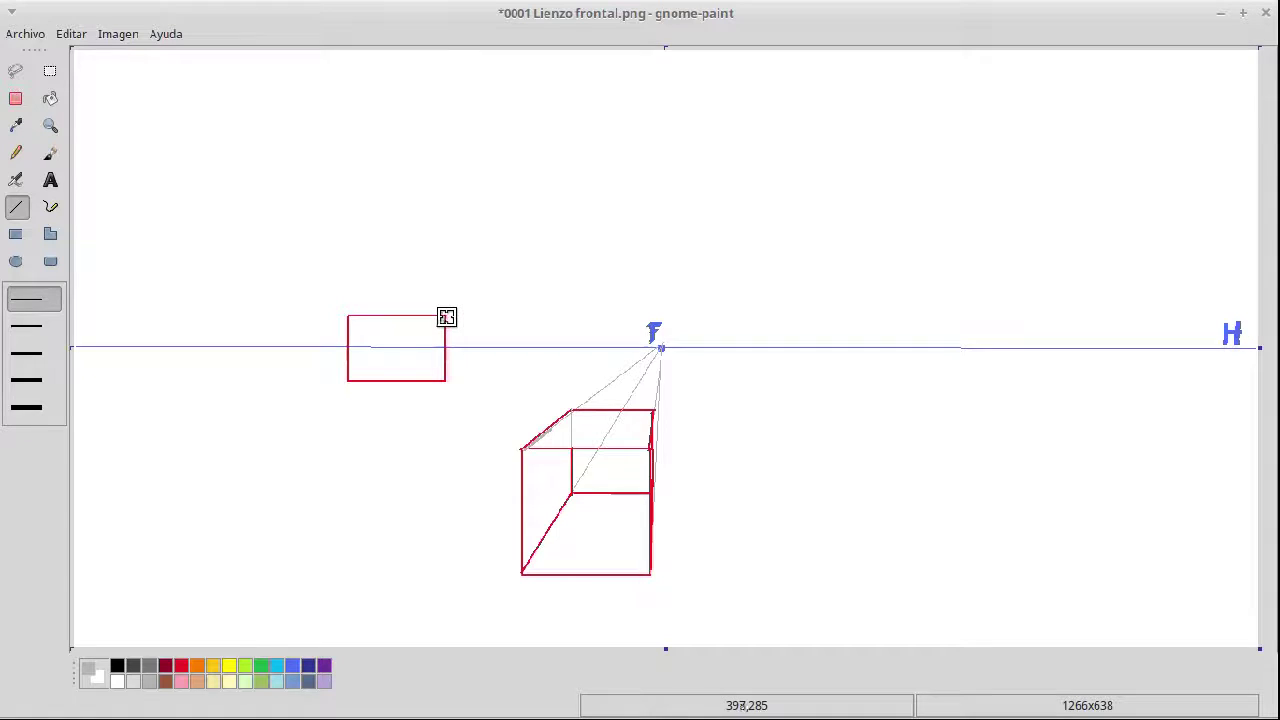
pyautogui.moveTo(445, 318); pyautogui.dragTo(660, 347)
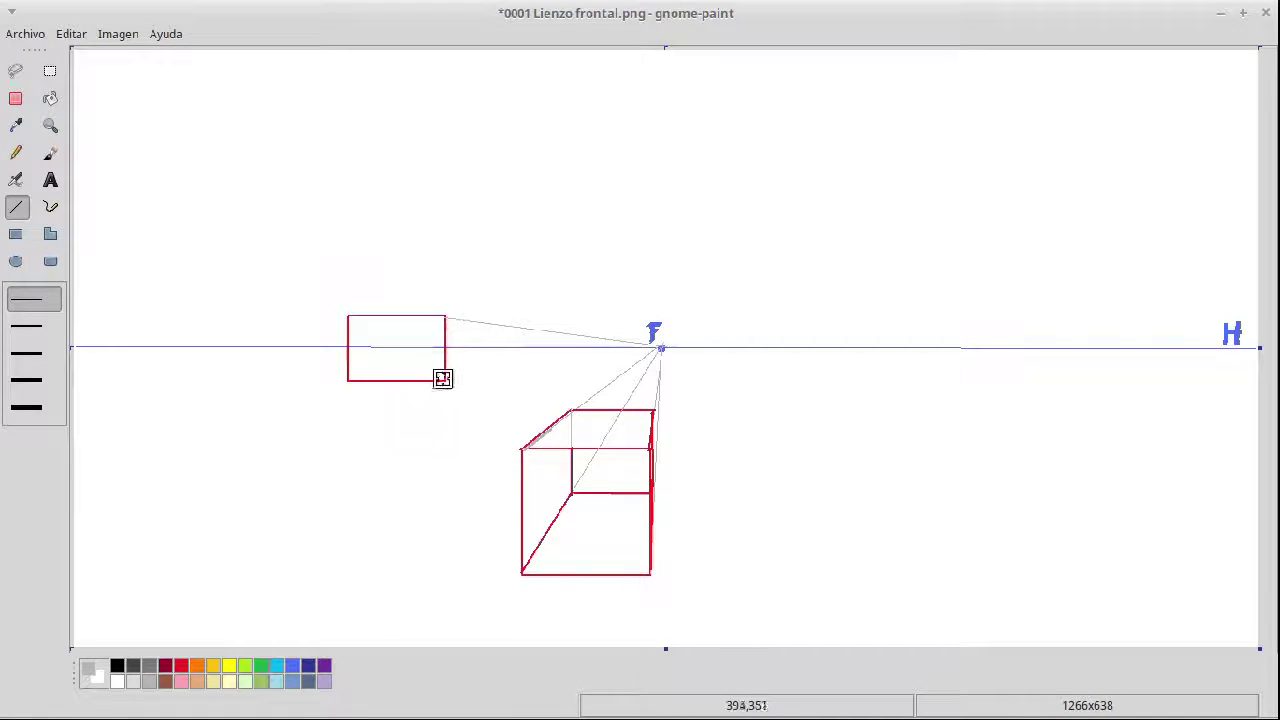
pyautogui.moveTo(445, 380); pyautogui.dragTo(661, 347)
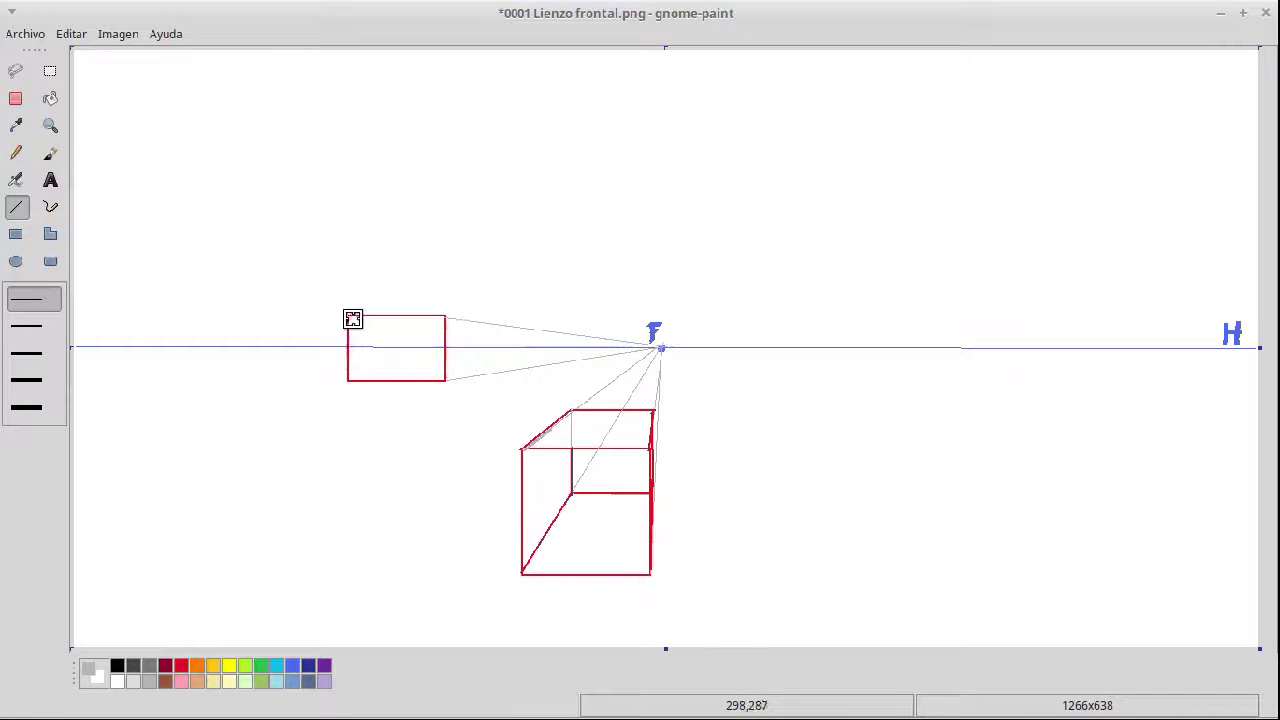
pyautogui.moveTo(354, 321); pyautogui.dragTo(668, 348)
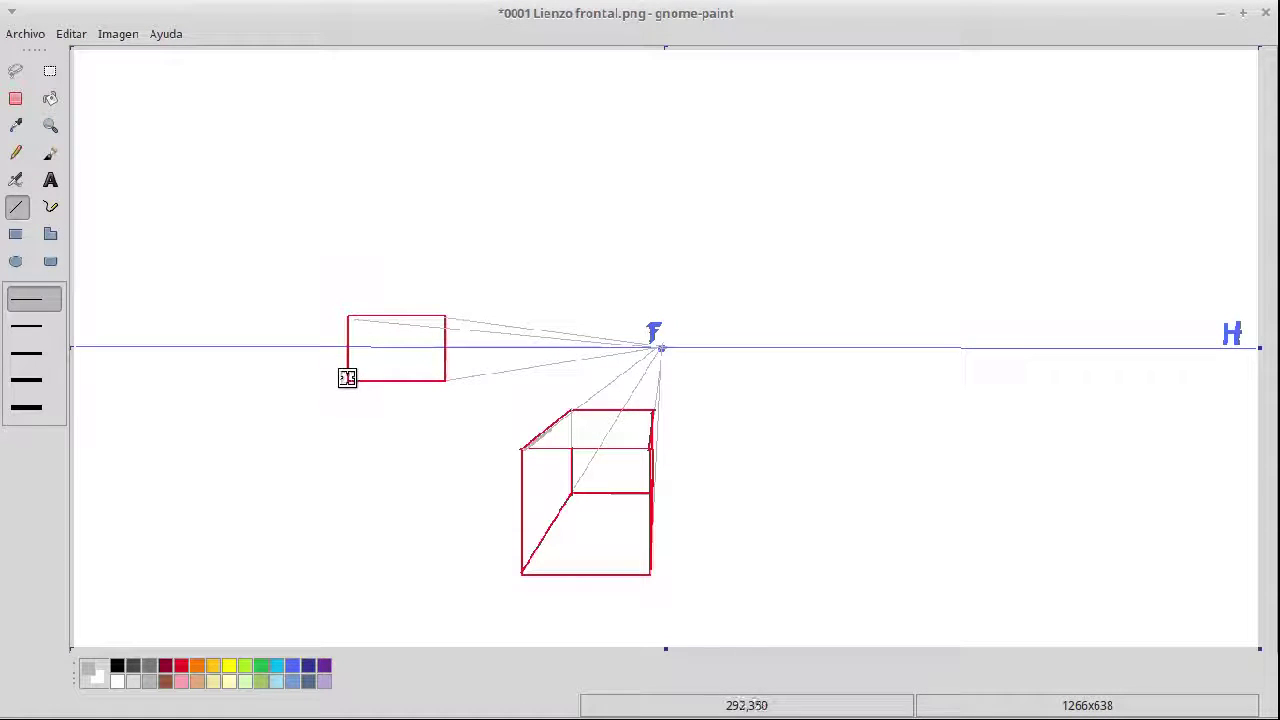
pyautogui.moveTo(348, 382)
pyautogui.mouseDown()
pyautogui.moveTo(409, 363)
pyautogui.moveTo(662, 344)
pyautogui.mouseUp()
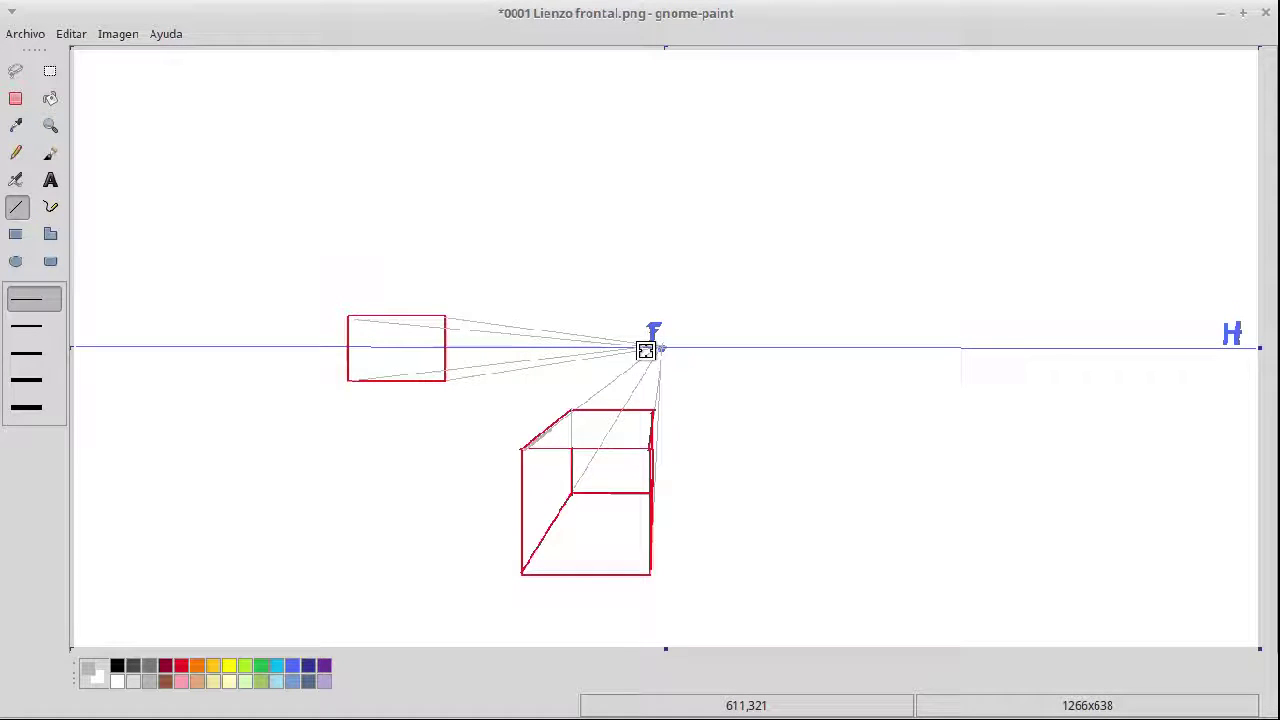
# Trace the horizon box's right side face in red with the second-thinnest line: two receding edges and the rear vertical edge
pyautogui.click(28, 333)
pyautogui.click(181, 665)
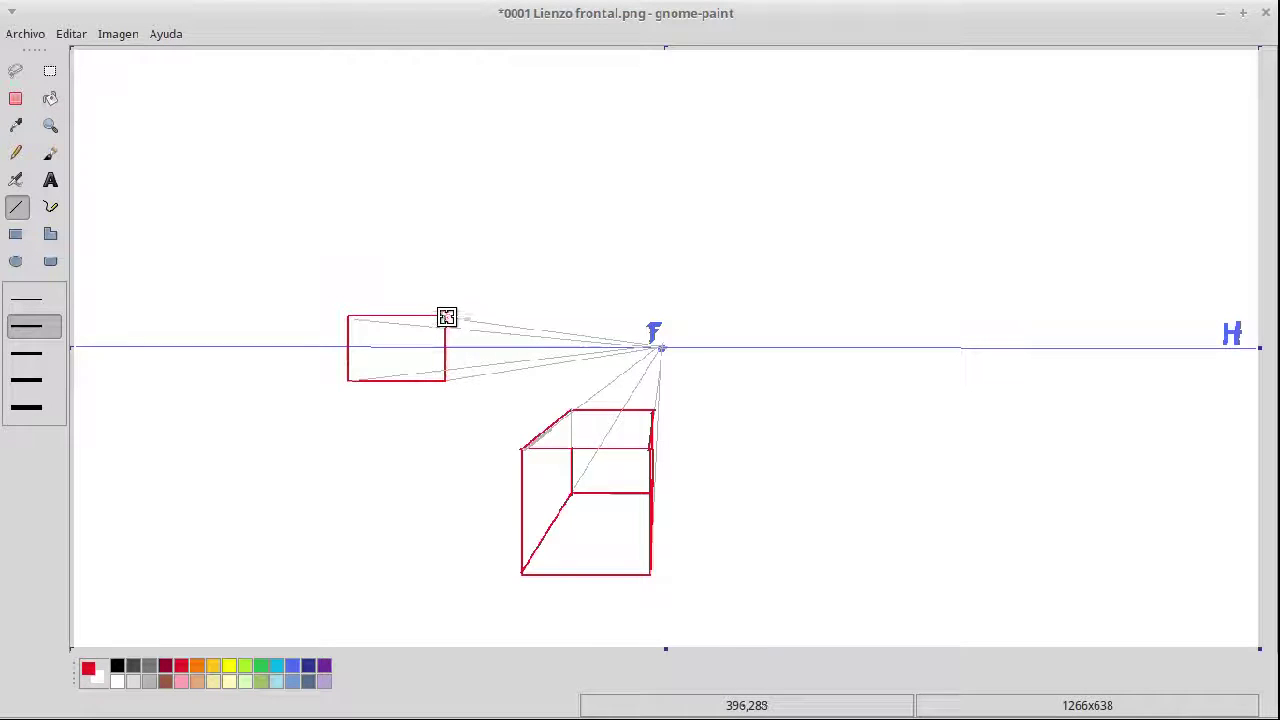
pyautogui.moveTo(446, 316); pyautogui.dragTo(482, 323)
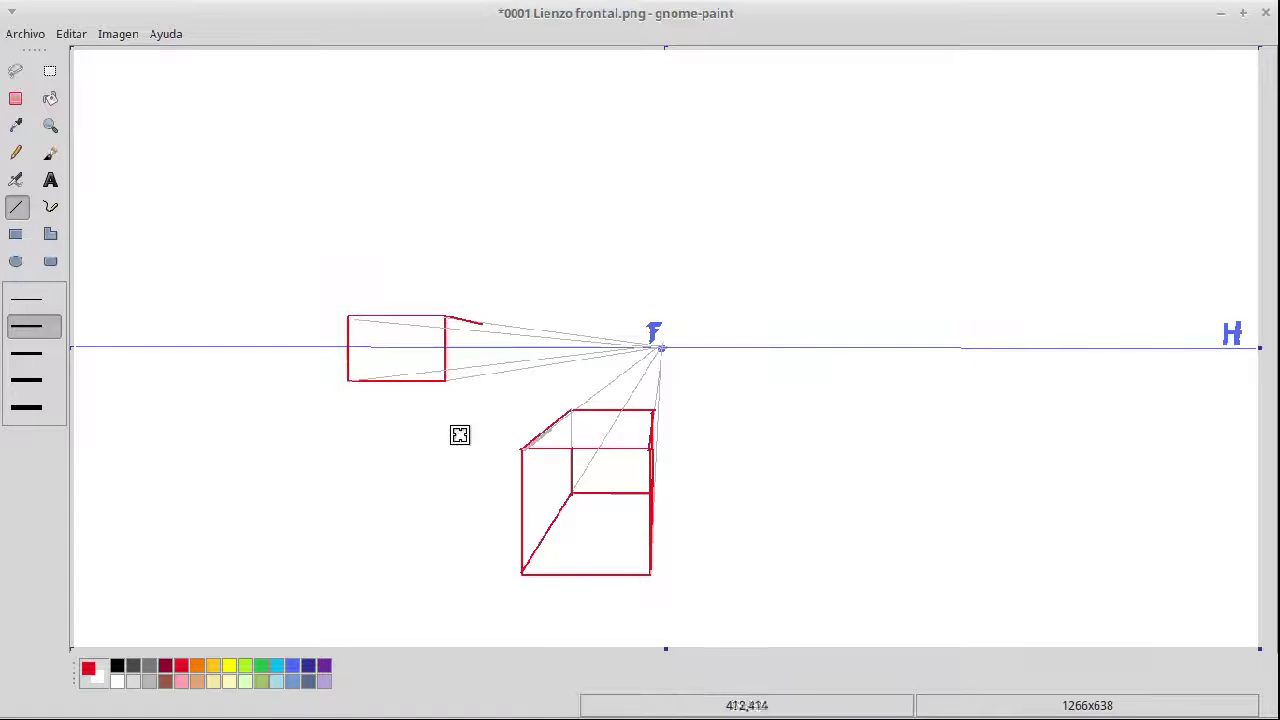
pyautogui.moveTo(446, 386); pyautogui.dragTo(483, 374)
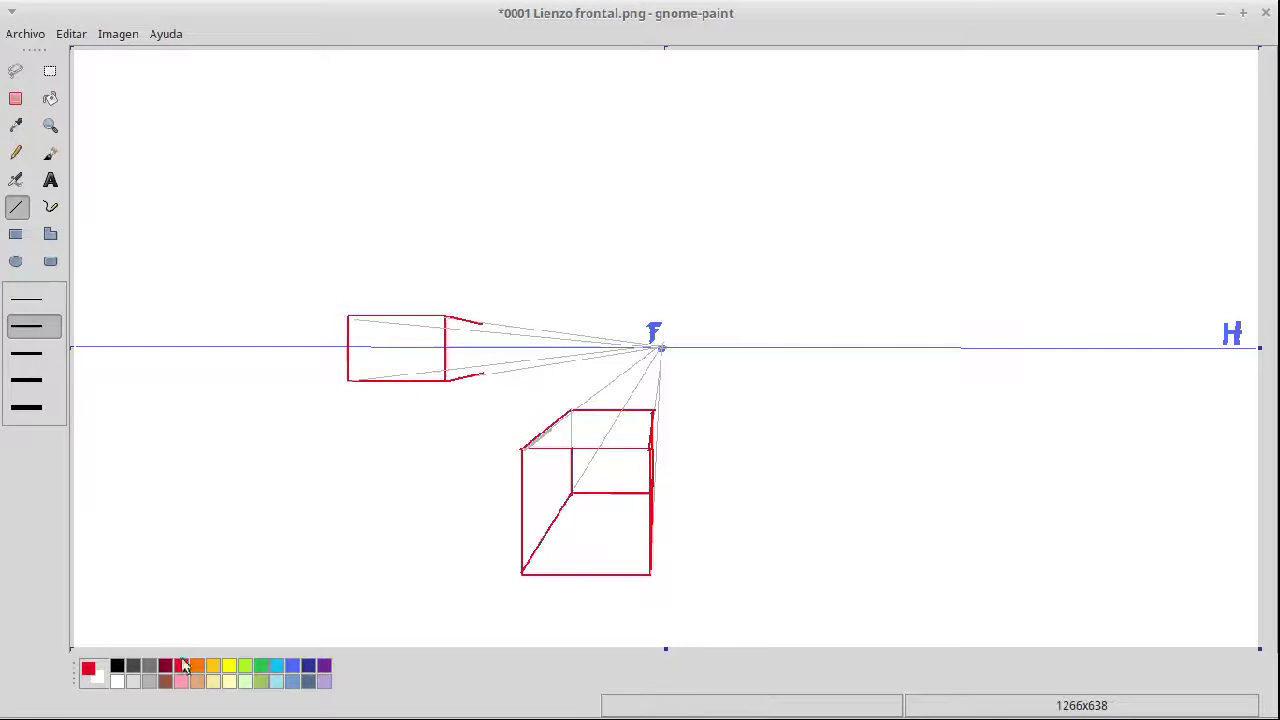
pyautogui.moveTo(482, 323); pyautogui.dragTo(481, 374)
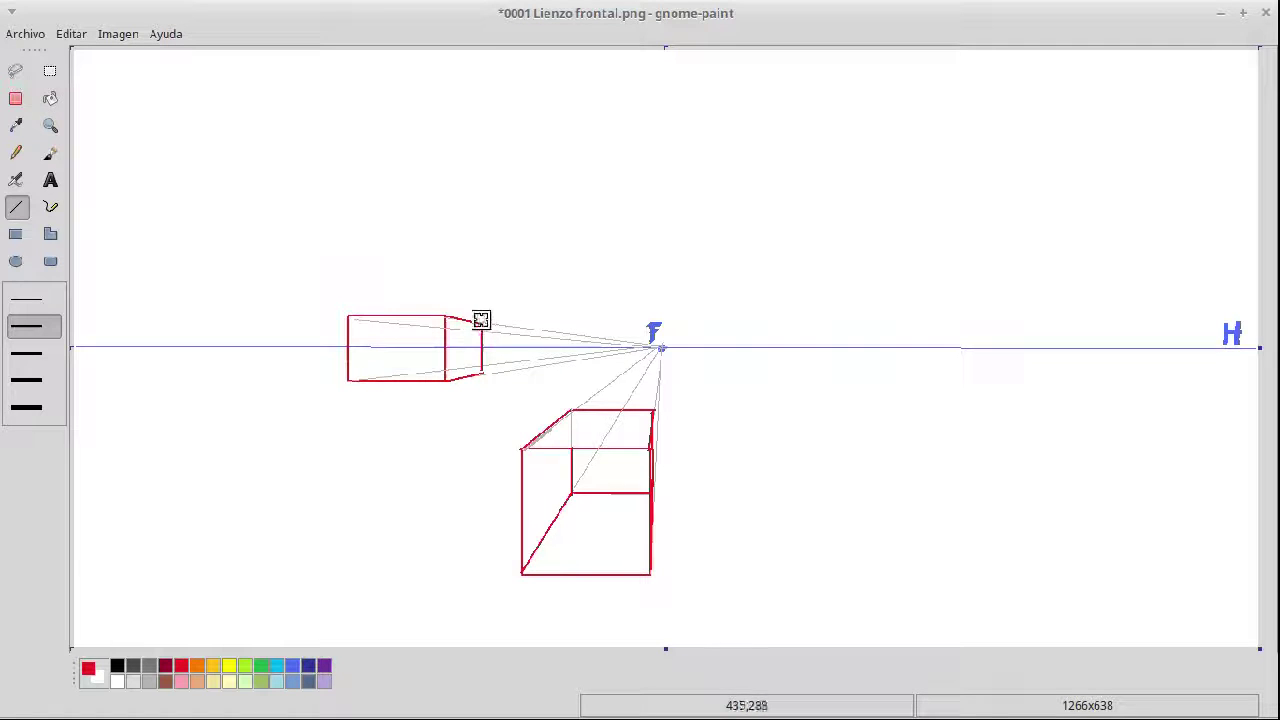
# Draw thin light-grey lines for the horizon box's hidden rear top and bottom edges, running left from the rear vertical
pyautogui.click(29, 299)
pyautogui.click(150, 681)
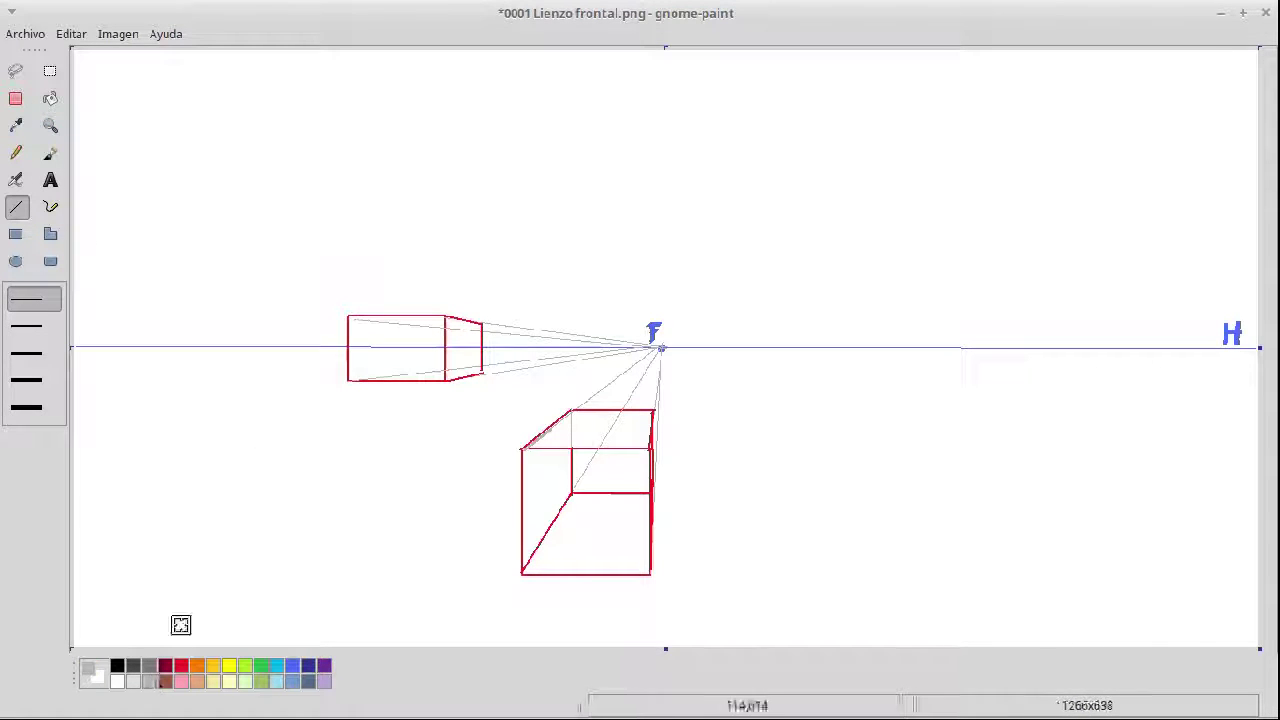
pyautogui.click(481, 327)
pyautogui.moveTo(481, 324); pyautogui.dragTo(401, 323)
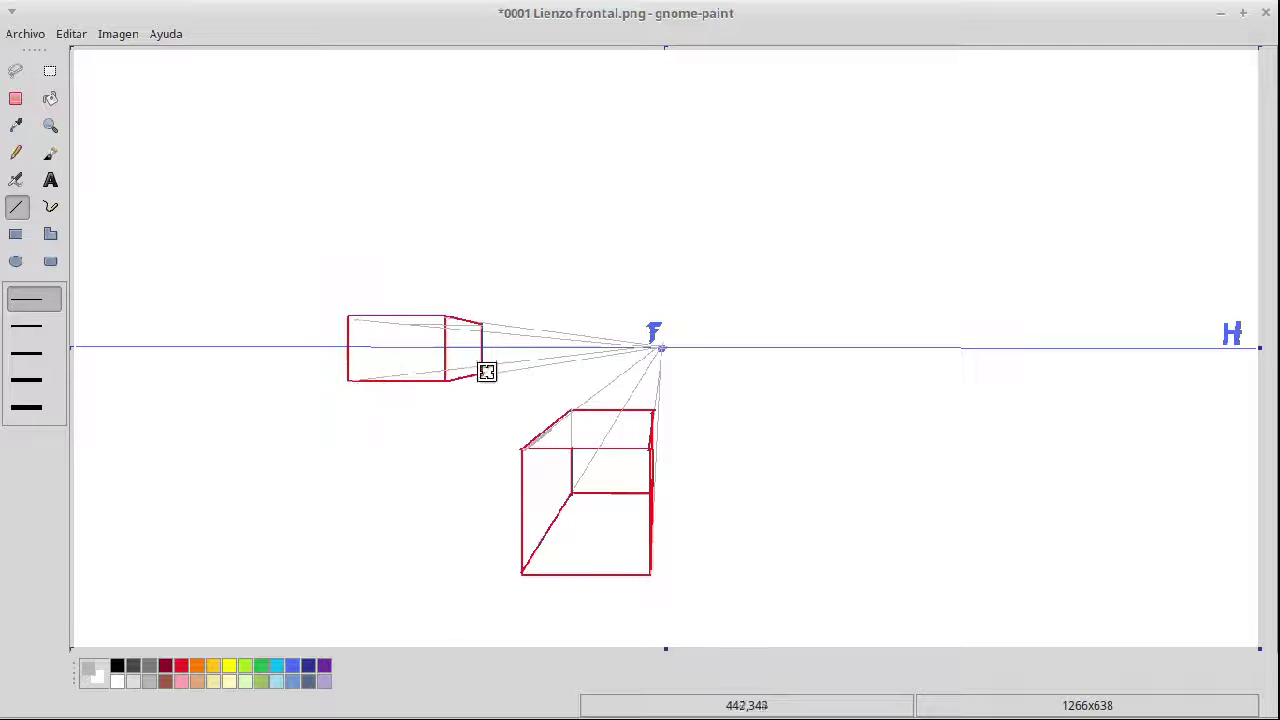
pyautogui.moveTo(484, 373); pyautogui.dragTo(408, 374)
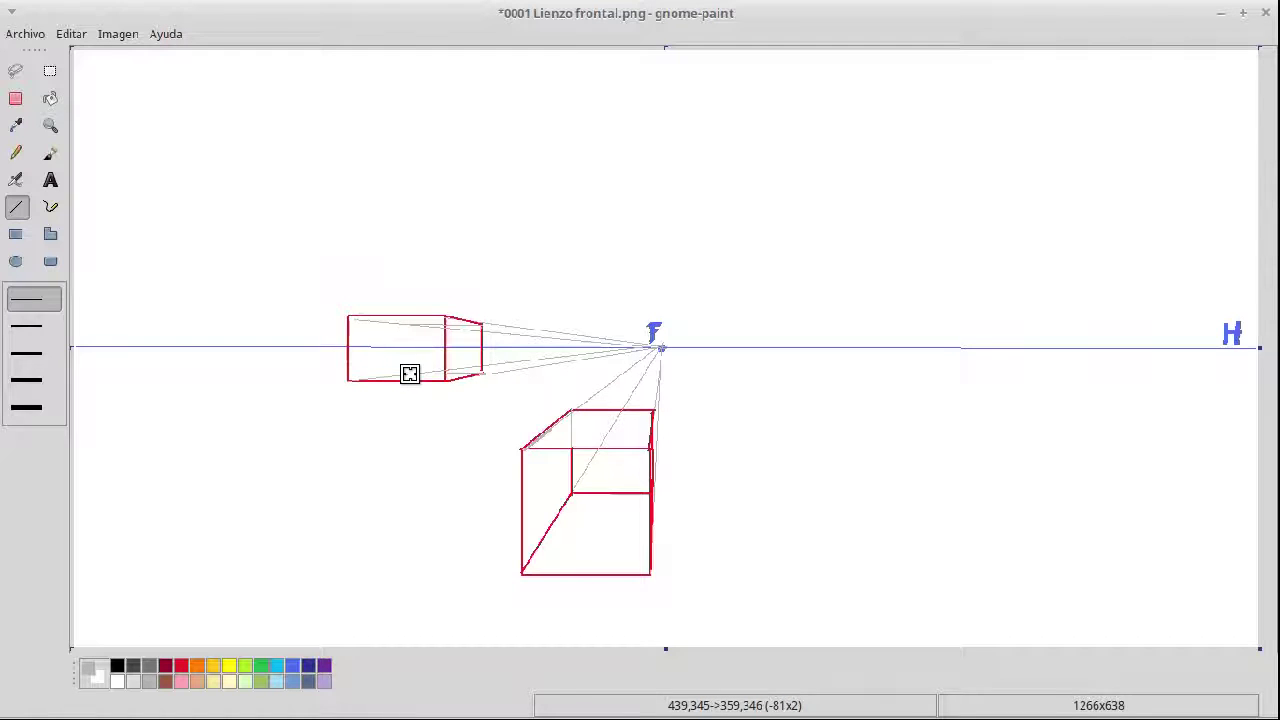
# Draw the horizon box's hidden rear-left vertical edge in red with the second-thinnest line, between its two grey rear edges
pyautogui.moveTo(410, 374); pyautogui.dragTo(409, 374)
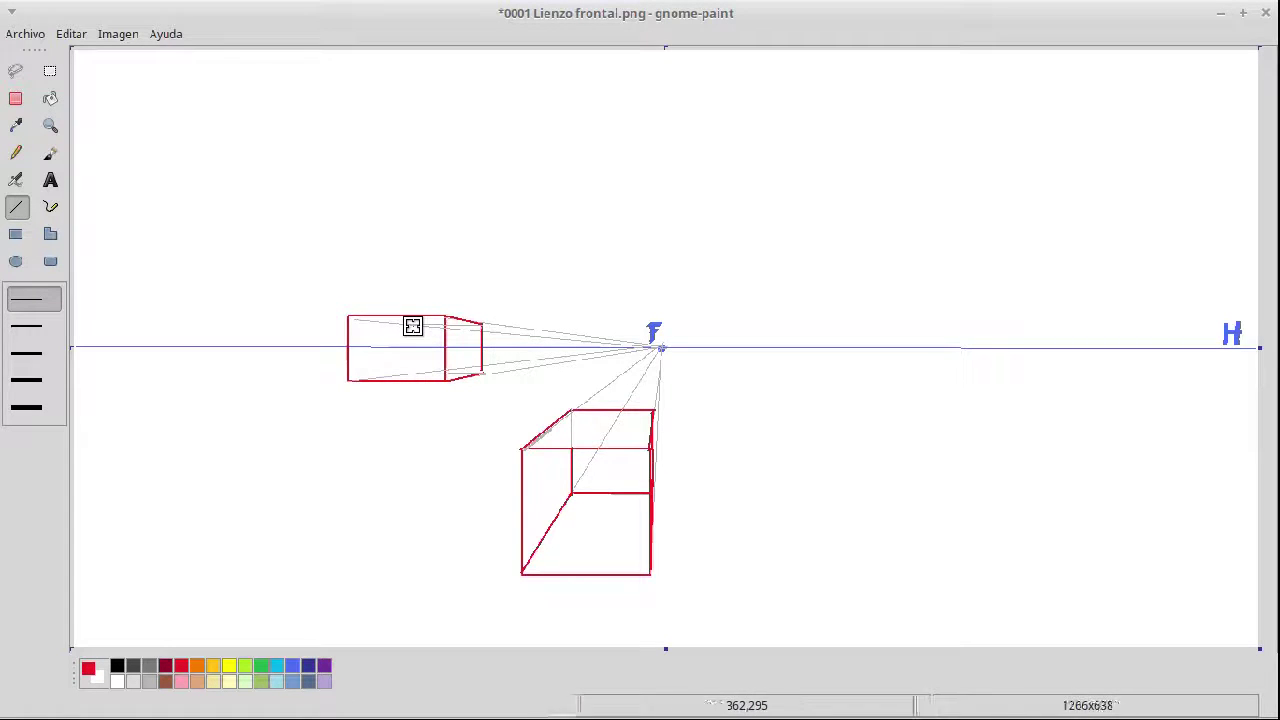
pyautogui.moveTo(412, 324); pyautogui.dragTo(413, 370)
pyautogui.click(58, 327)
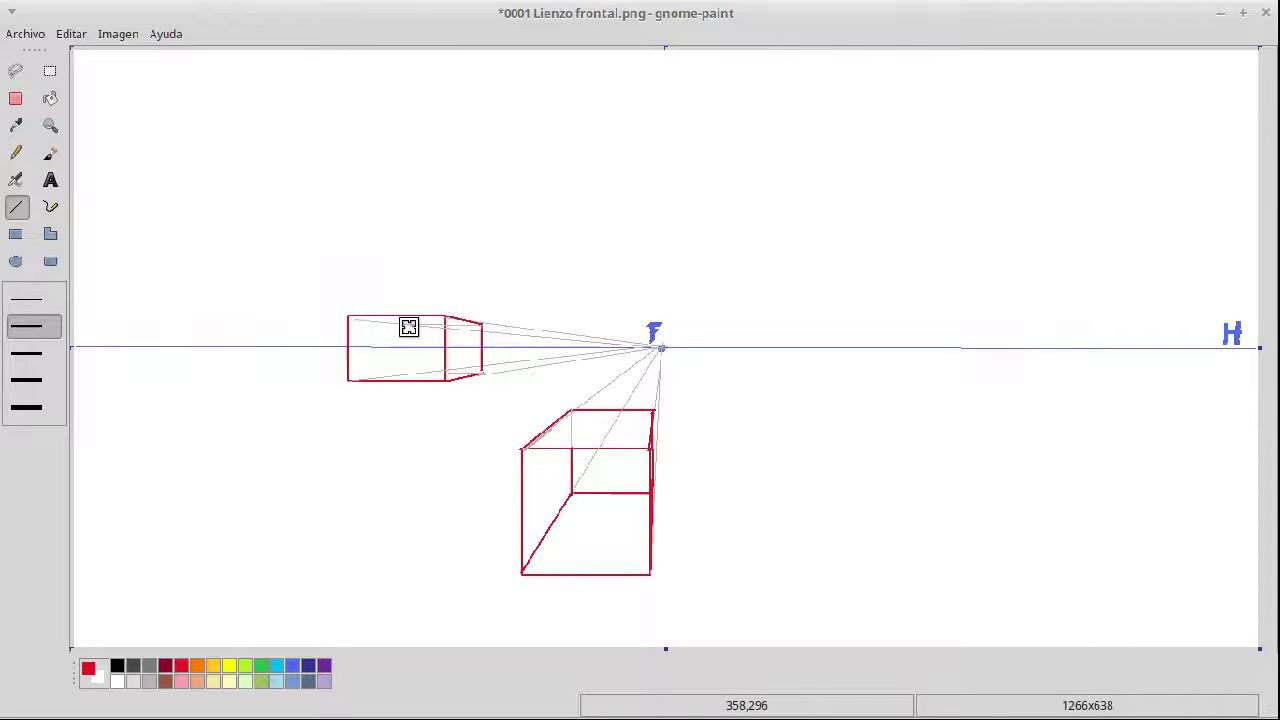
pyautogui.moveTo(410, 328); pyautogui.dragTo(409, 373)
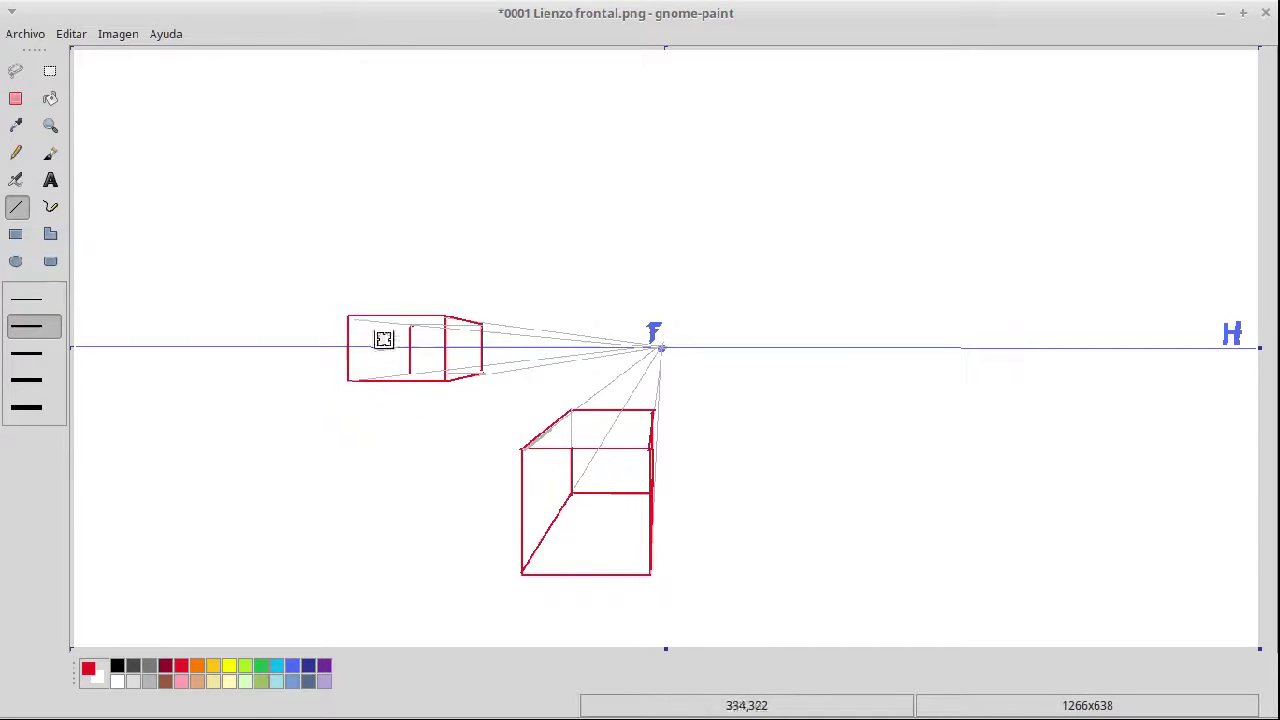
# Trace the horizon box's two left receding edges in red, from the front-left corners to the ends of the rear-left vertical
pyautogui.click(347, 317)
pyautogui.moveTo(347, 317); pyautogui.dragTo(398, 328)
pyautogui.hotkey('ctrl', 'z')
pyautogui.moveTo(347, 317); pyautogui.dragTo(409, 325)
pyautogui.moveTo(349, 381); pyautogui.dragTo(456, 380)
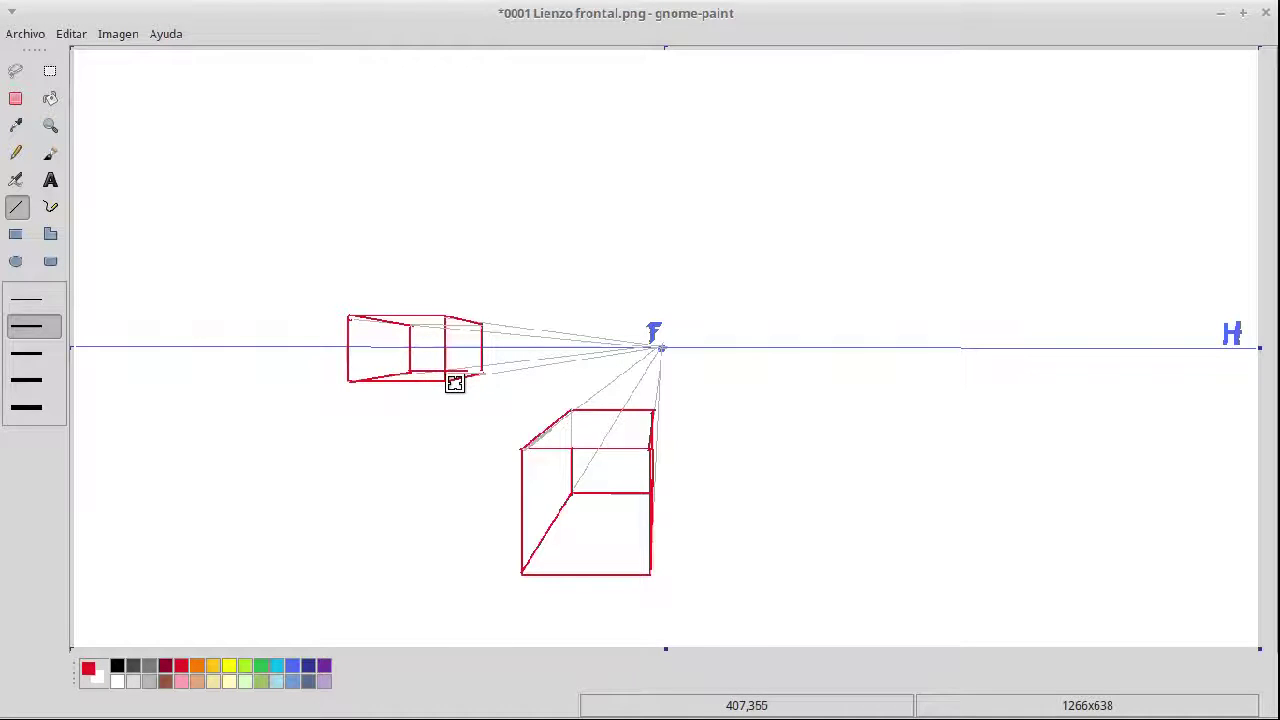
# Trace the horizon box's rear bottom and rear top edges in red, running right from the rear-left vertical
pyautogui.moveTo(410, 372); pyautogui.dragTo(479, 370)
pyautogui.click(408, 325)
pyautogui.moveTo(407, 325); pyautogui.dragTo(461, 323)
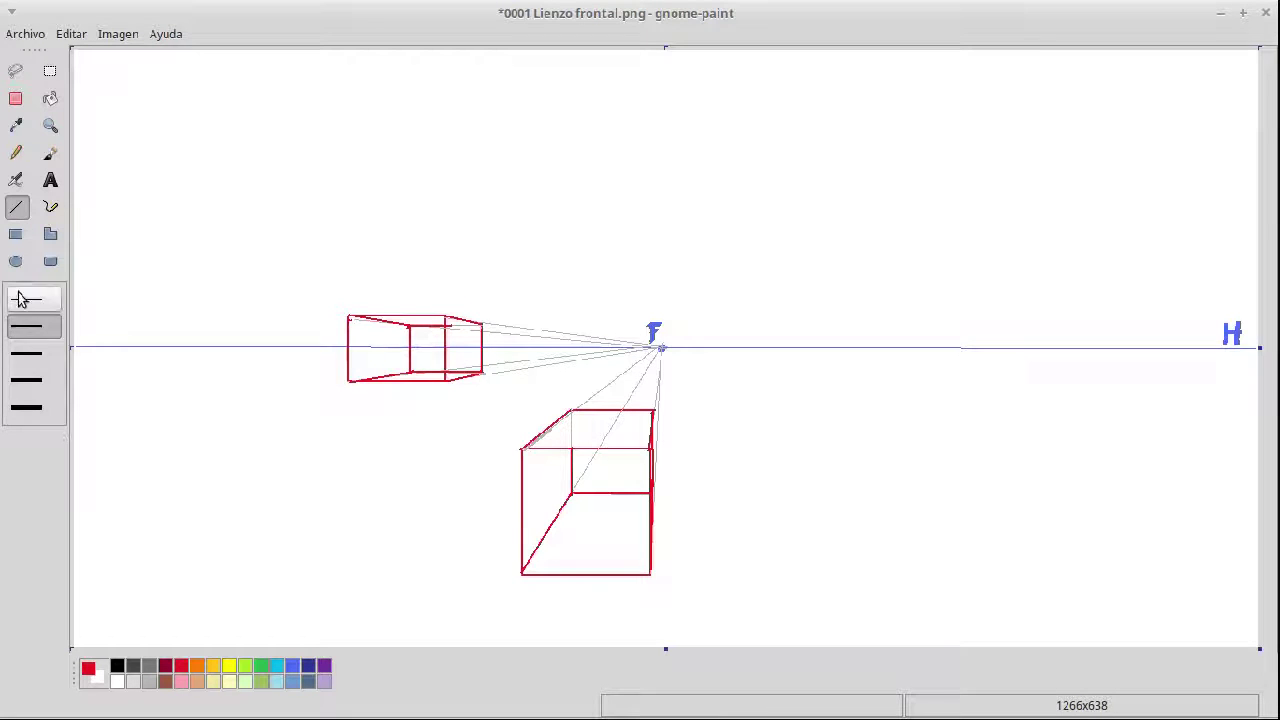
# Erase part of the horizon box's red rear bottom edge inside the right side face with the smallest eraser
pyautogui.click(50, 71)
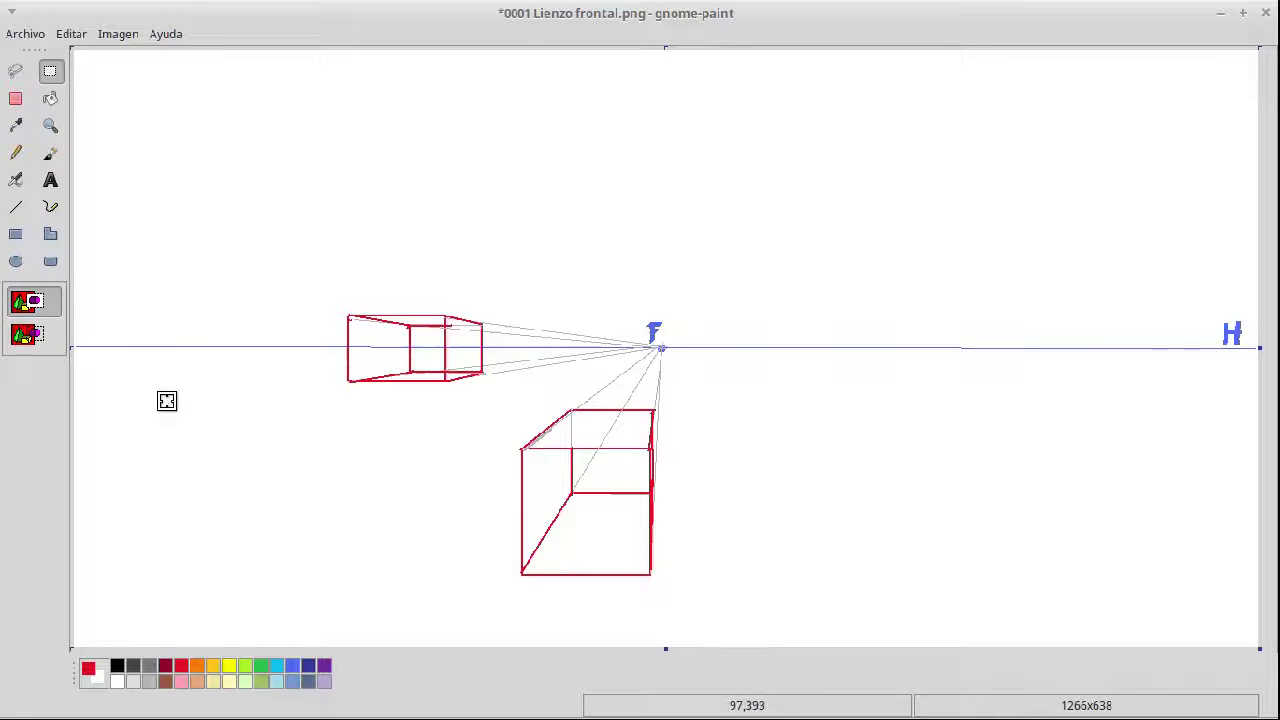
pyautogui.click(749, 245)
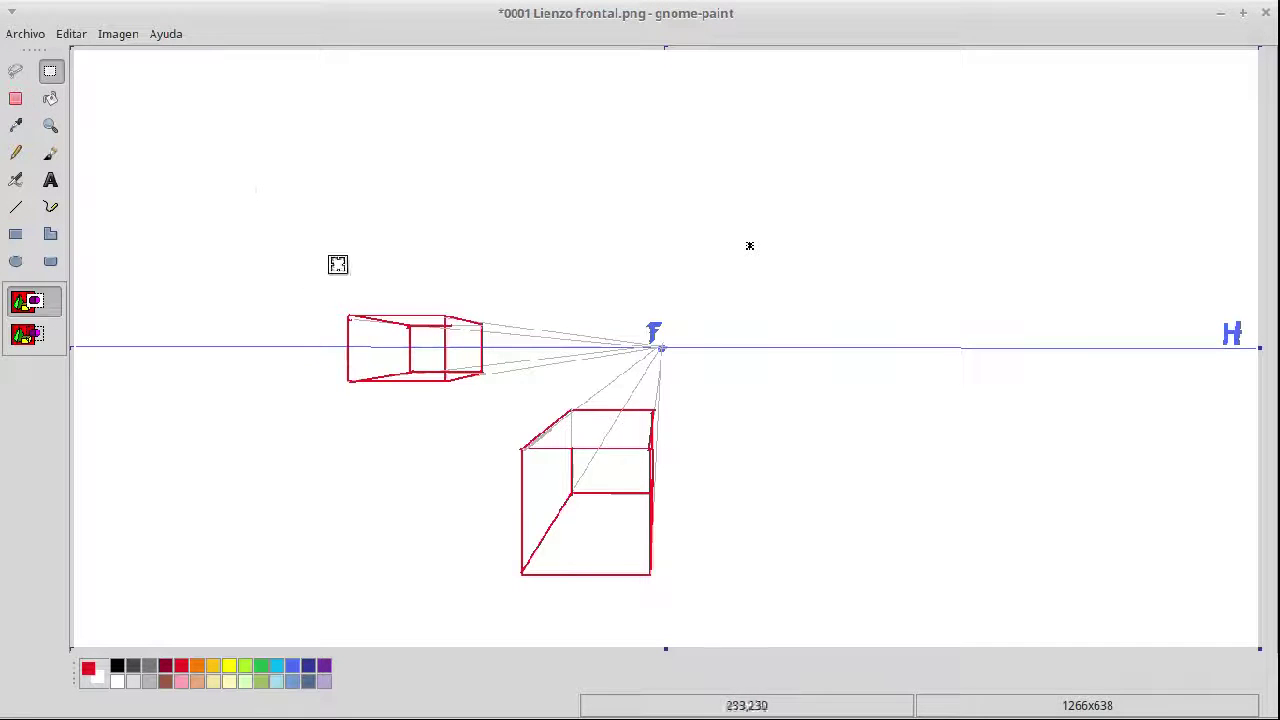
pyautogui.click(15, 100)
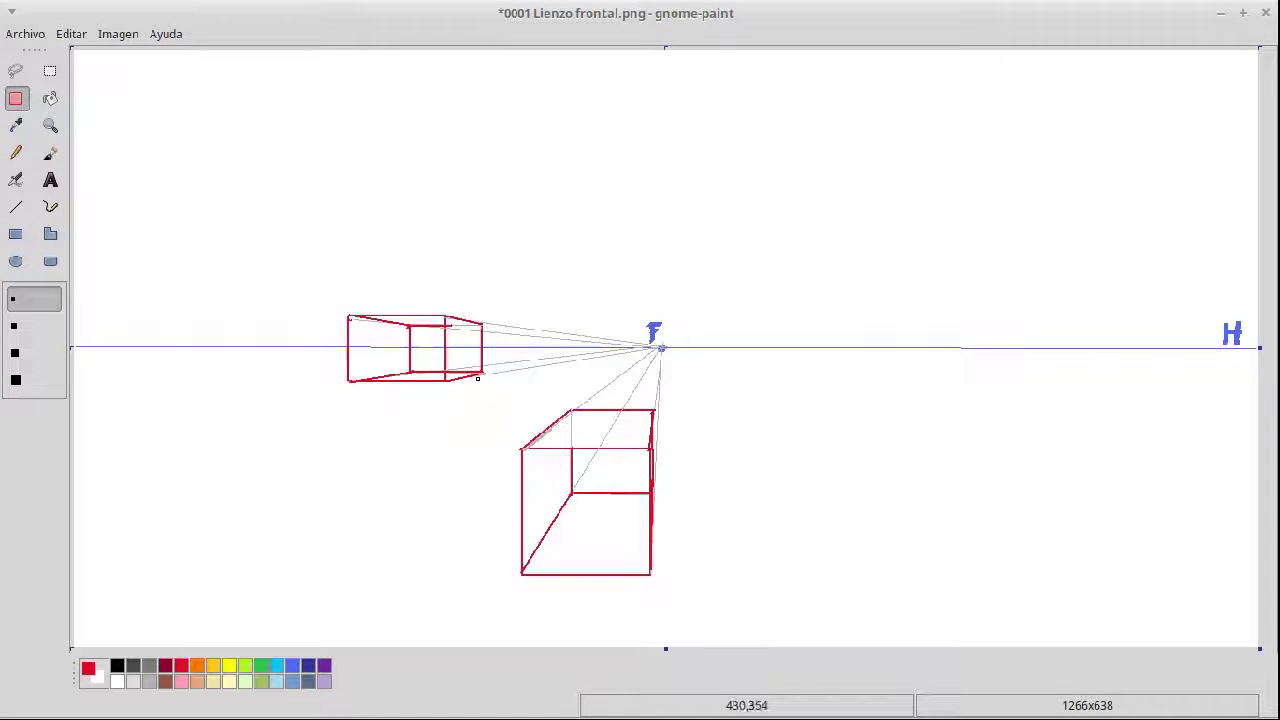
pyautogui.moveTo(452, 372); pyautogui.dragTo(475, 371)
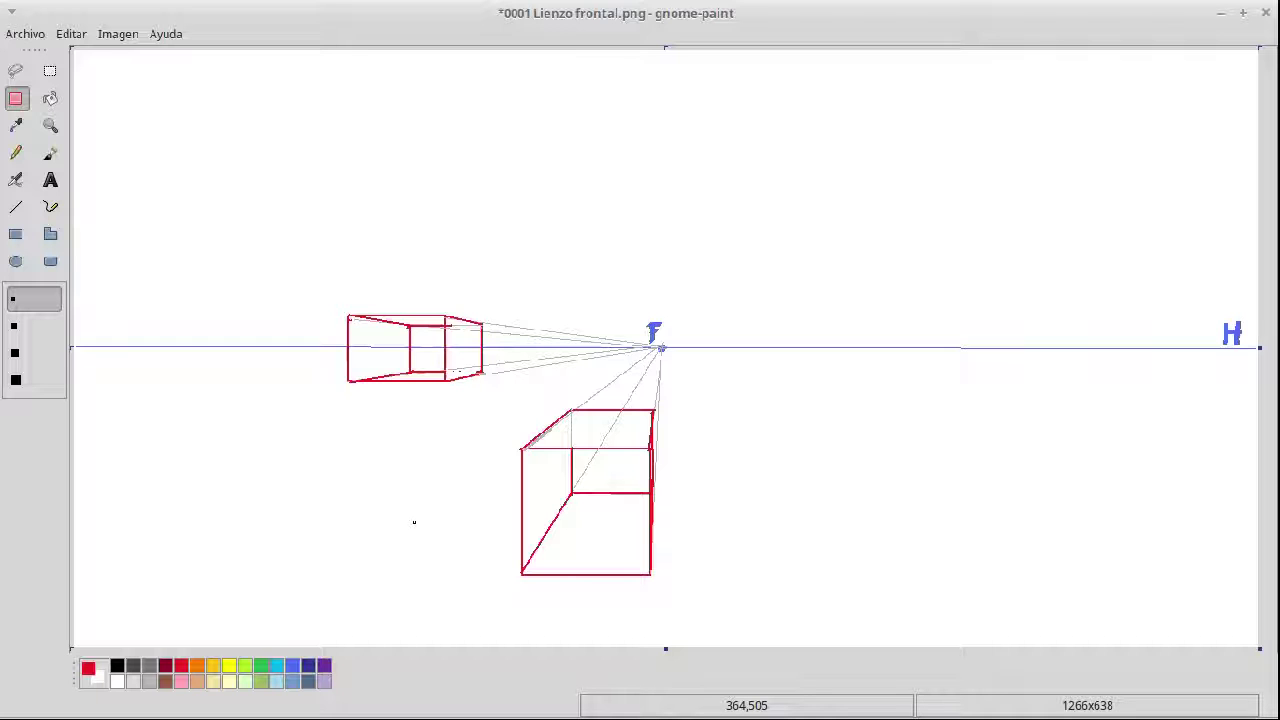
# Draw a large red rectangle outline below the horizon, to the right of F, with a slightly smaller one inset within it
pyautogui.click(20, 234)
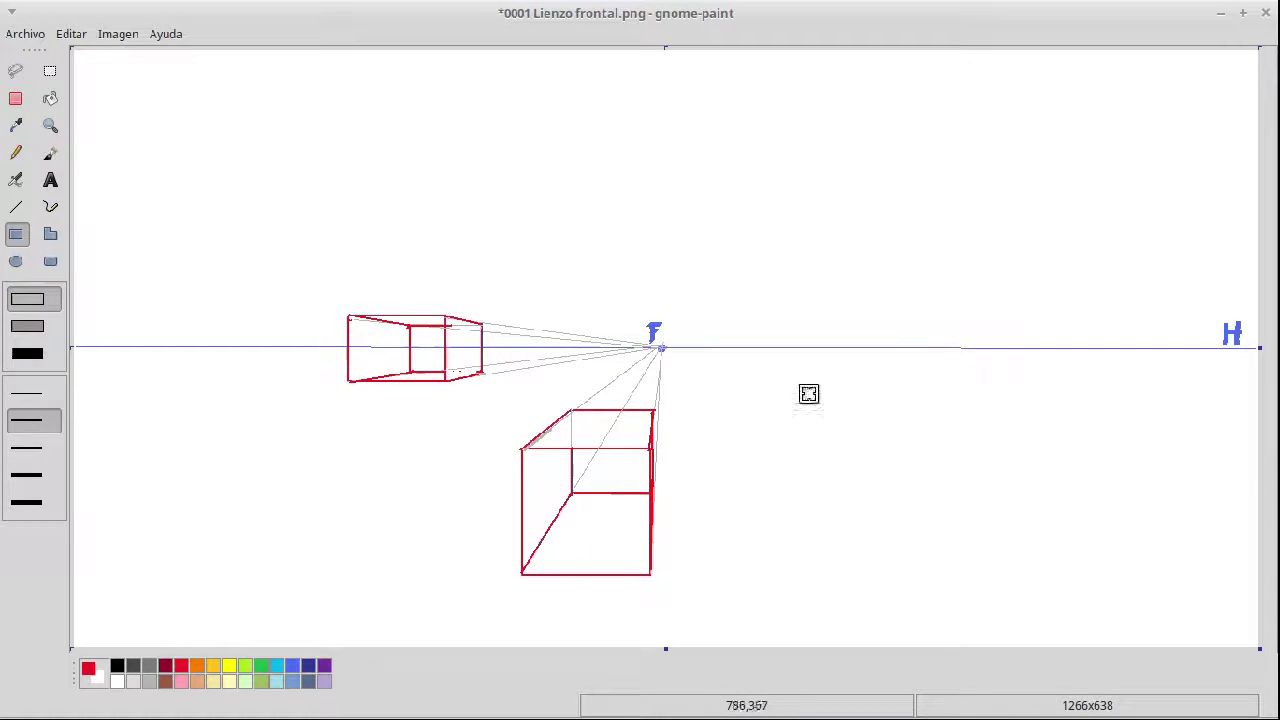
pyautogui.moveTo(766, 399); pyautogui.dragTo(924, 419)
pyautogui.hotkey('ctrl', 'z')
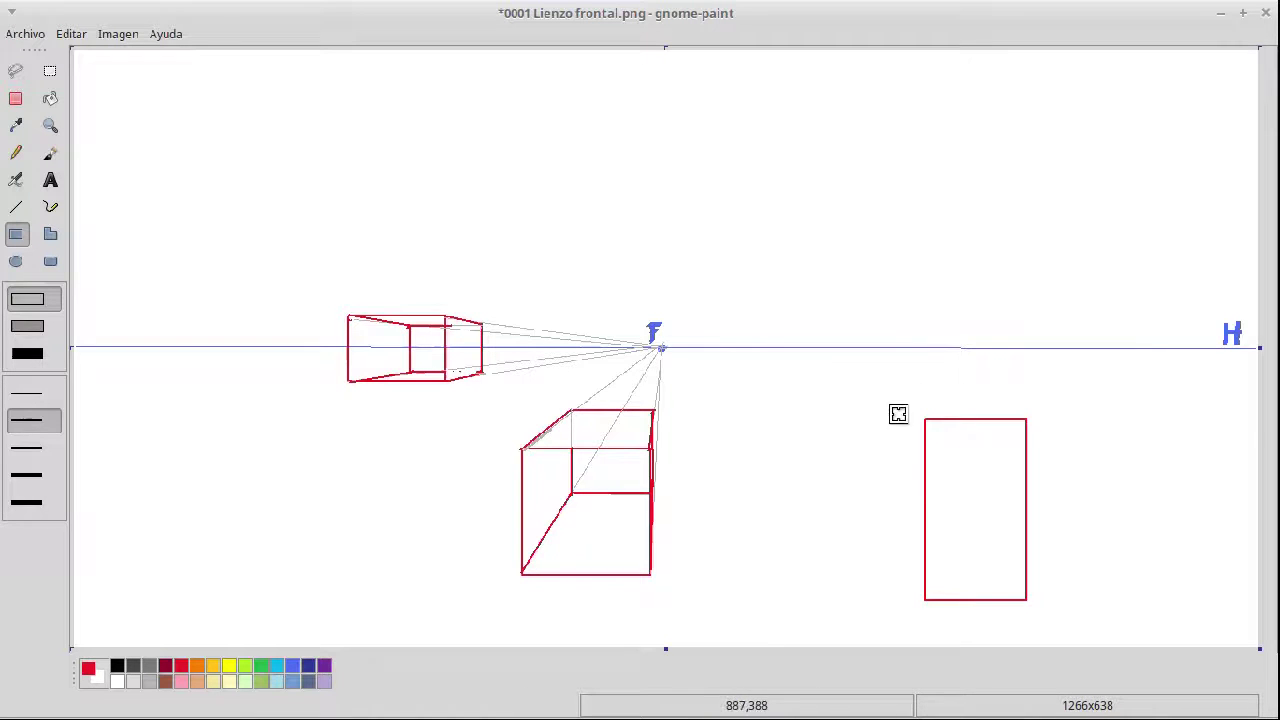
pyautogui.hotkey('ctrl', 'z')
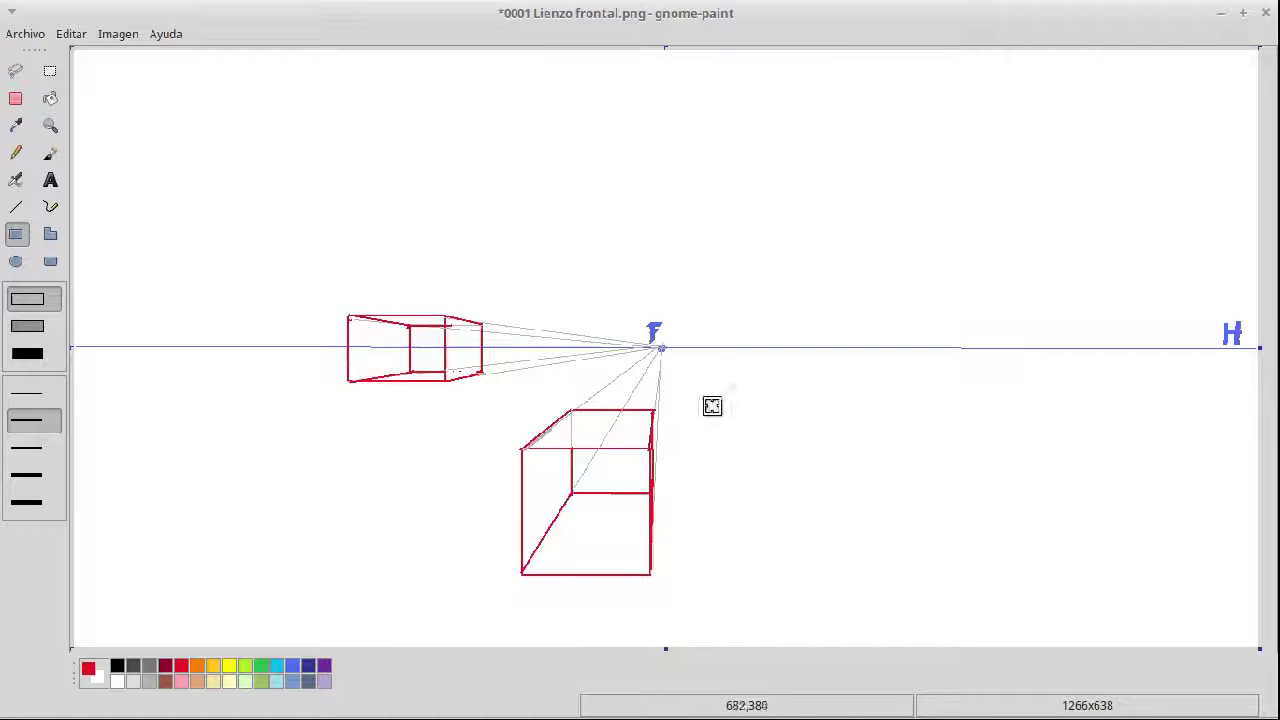
pyautogui.moveTo(705, 406); pyautogui.dragTo(958, 609)
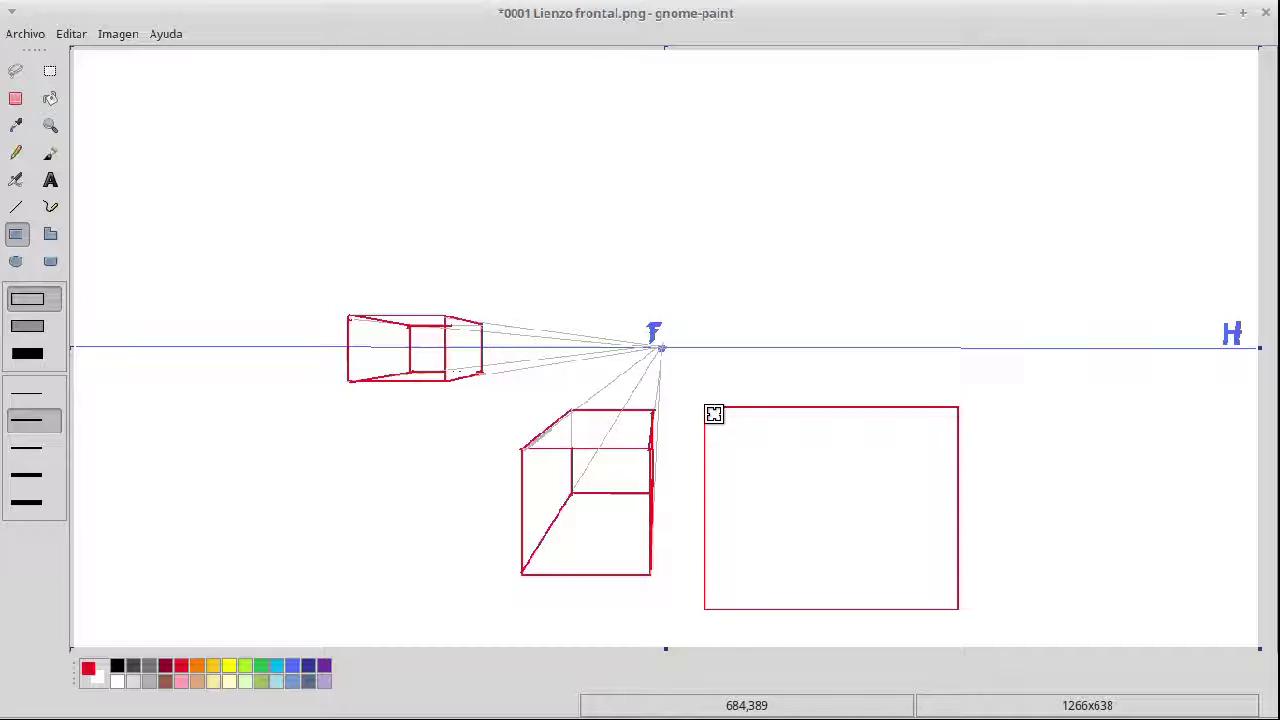
pyautogui.moveTo(714, 418); pyautogui.dragTo(949, 599)
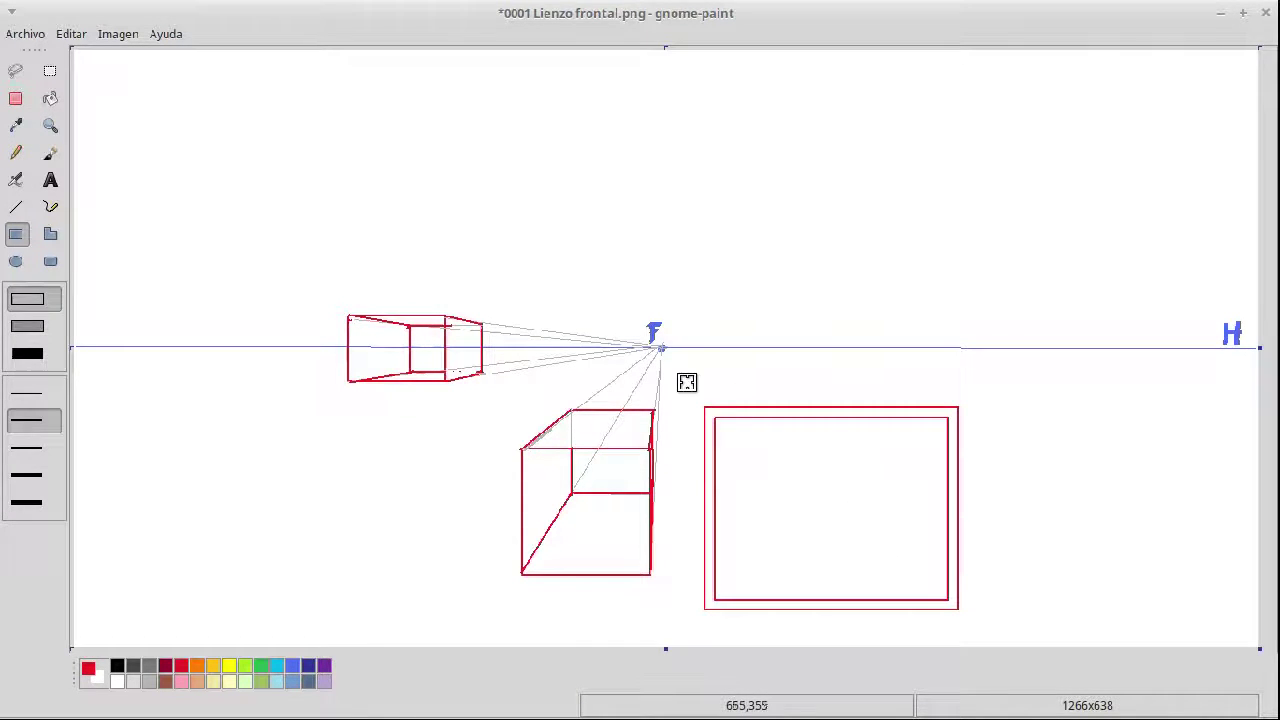
# Draw thinnest light-grey guide lines to F from the outer frame's two upper corners and lower-left corner, and the inner frame's lower-right corner
pyautogui.click(33, 393)
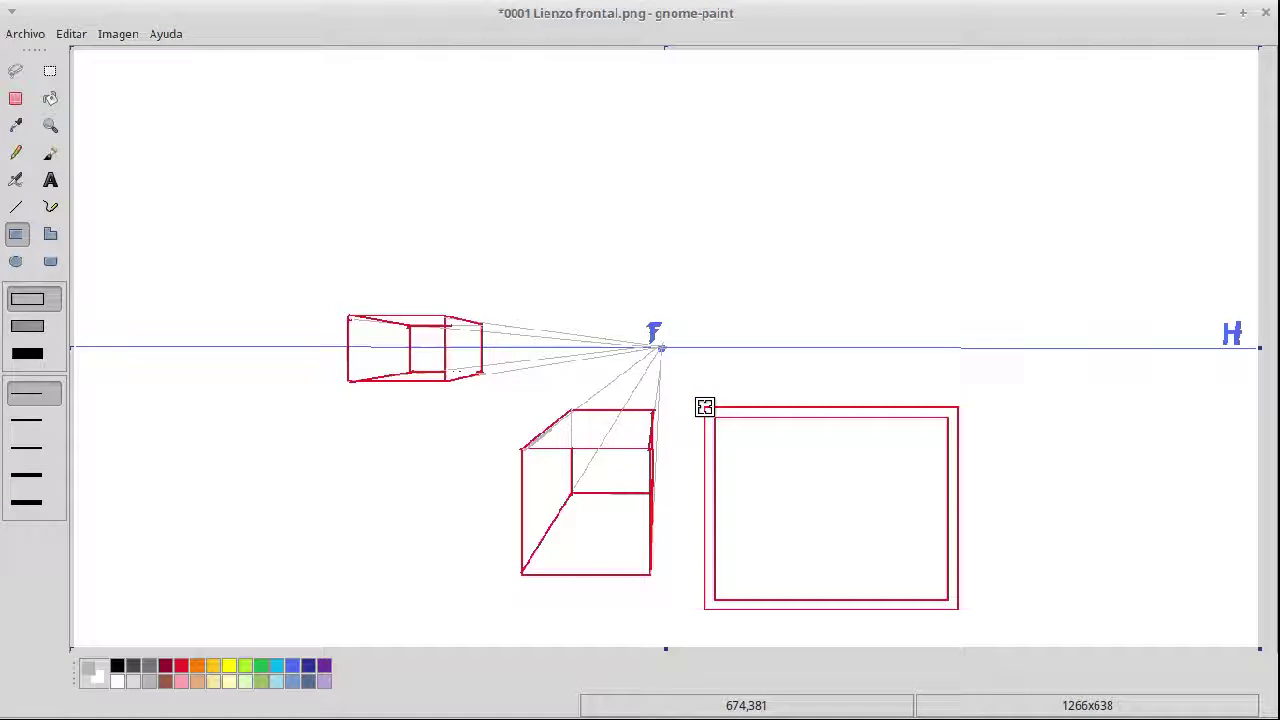
pyautogui.moveTo(704, 407); pyautogui.dragTo(659, 347)
pyautogui.press('l')
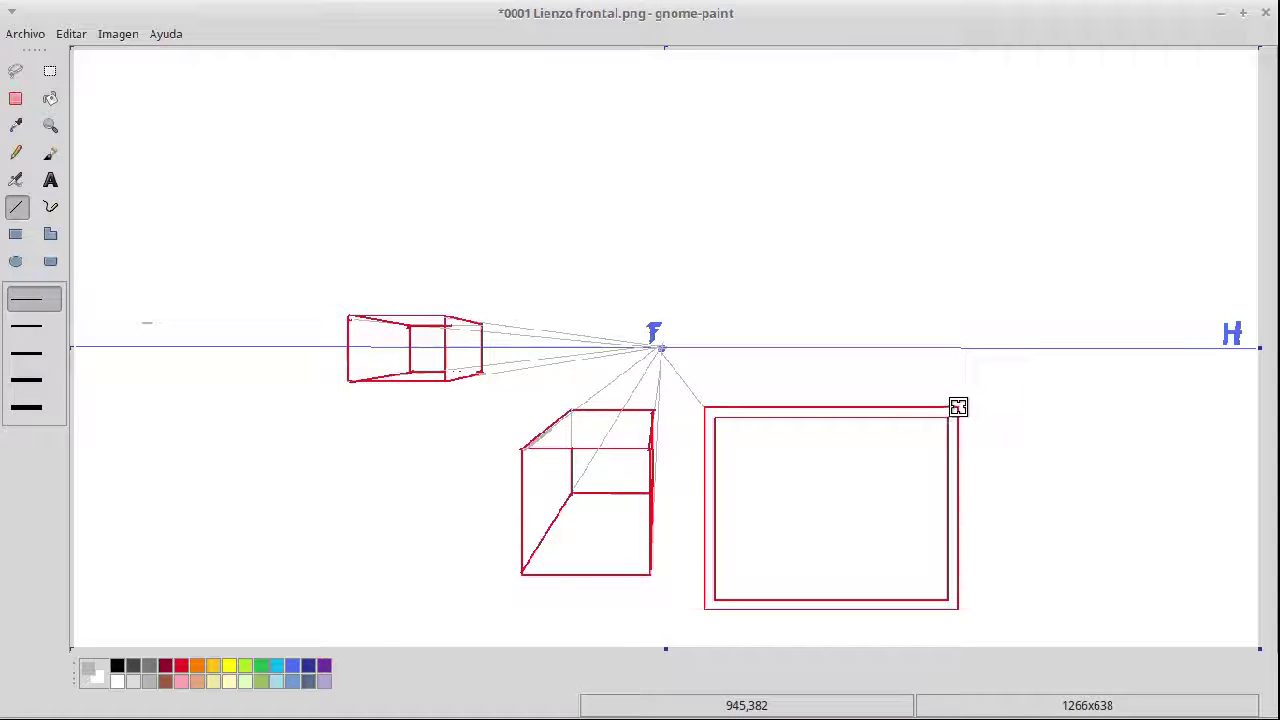
pyautogui.moveTo(958, 409); pyautogui.dragTo(659, 347)
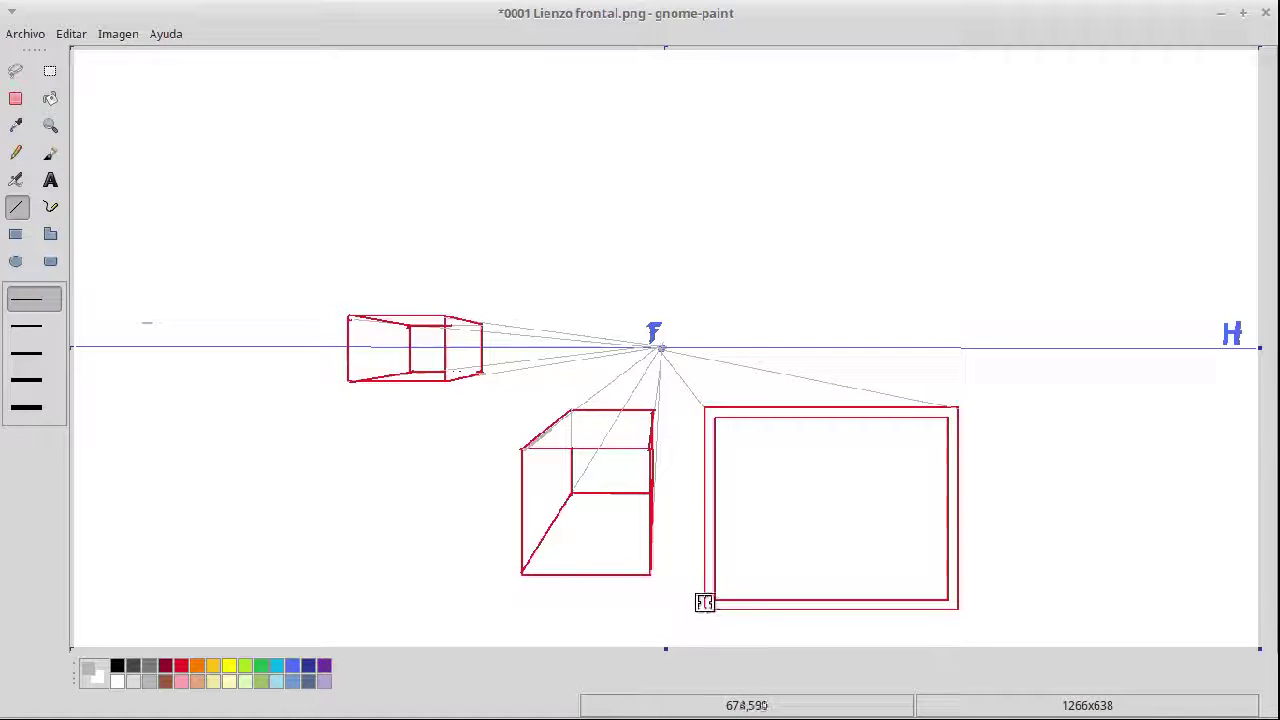
pyautogui.moveTo(705, 608); pyautogui.dragTo(660, 348)
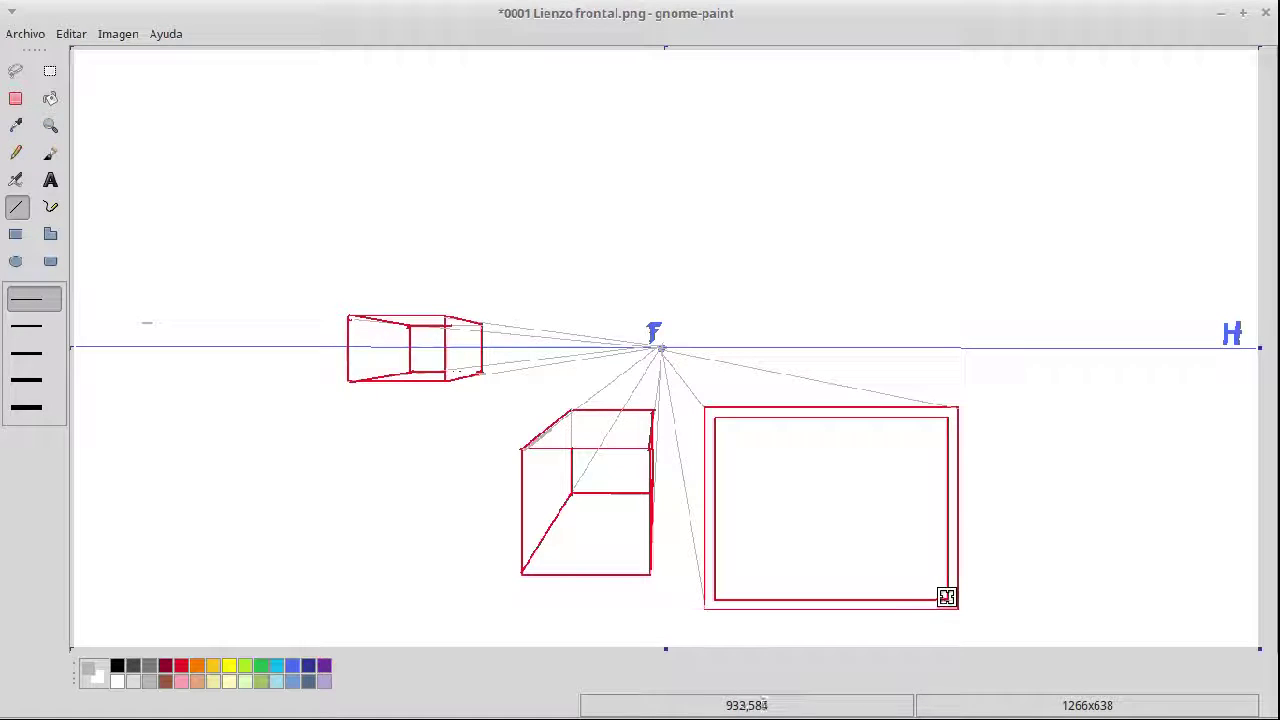
pyautogui.moveTo(948, 600); pyautogui.dragTo(660, 347)
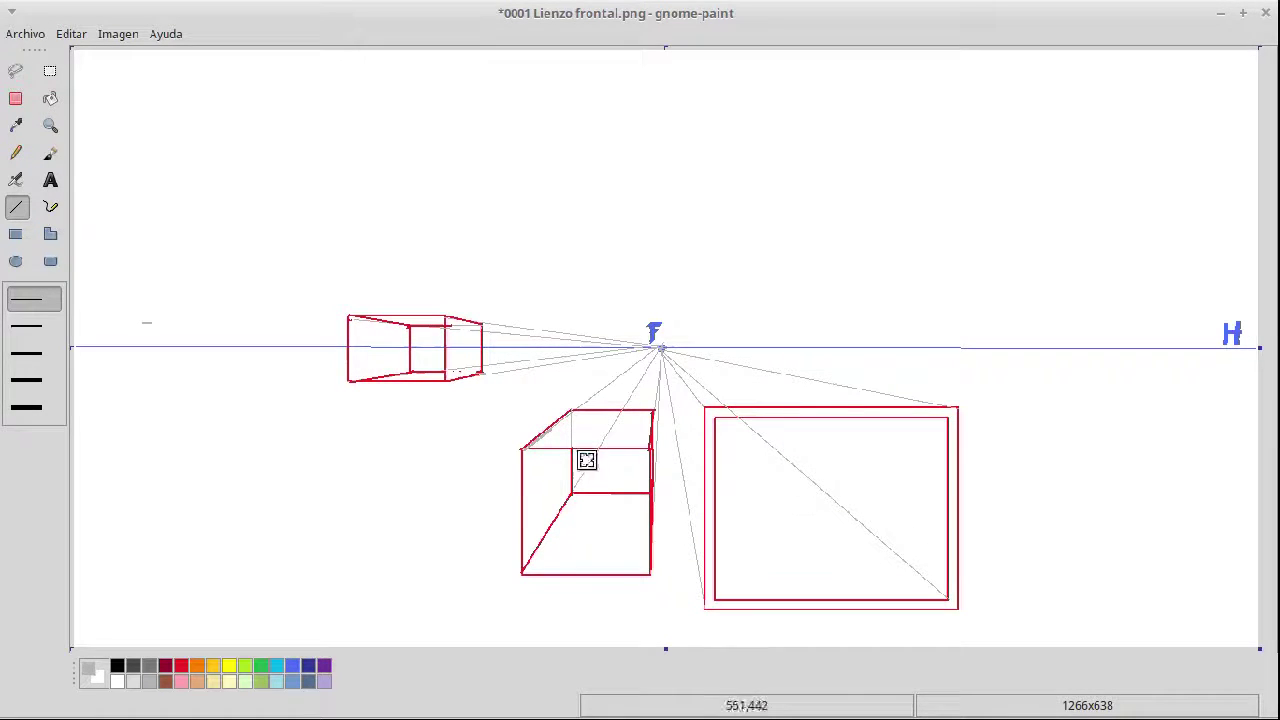
# Trace the large box's left side face in red with the second-thinnest line: rear vertical plus lower and upper receding edges
pyautogui.click(40, 333)
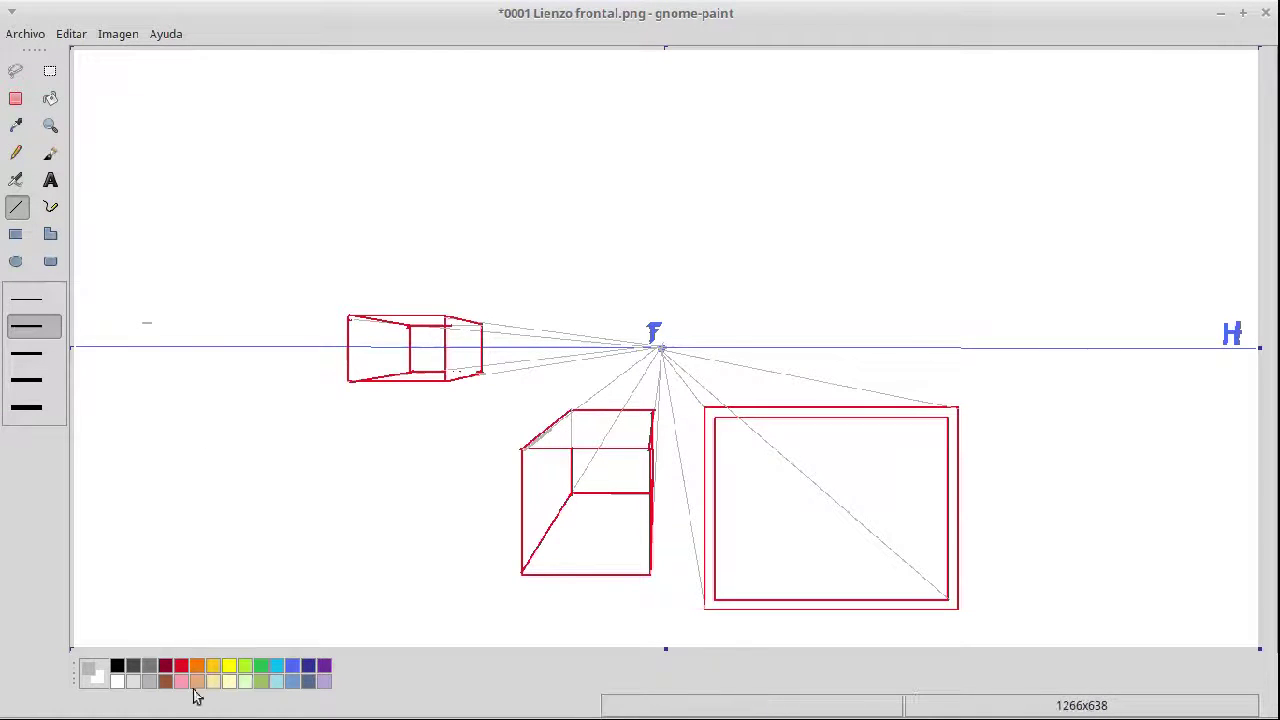
pyautogui.click(182, 666)
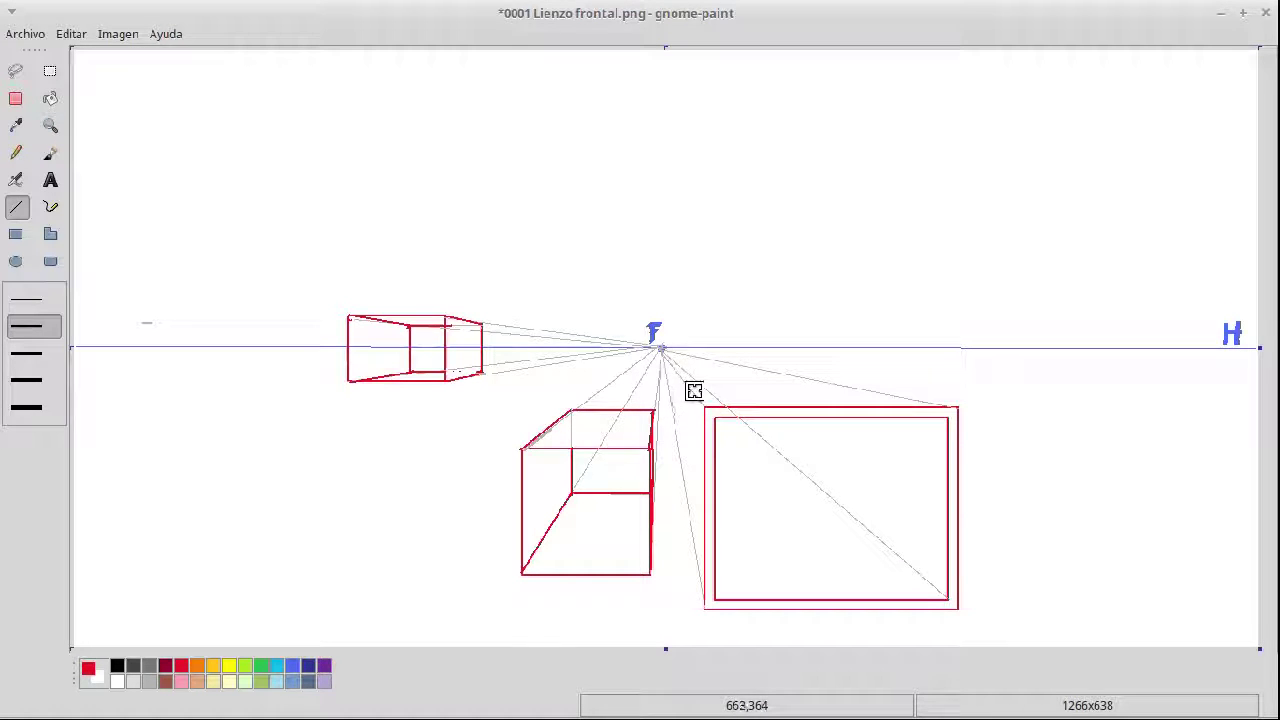
pyautogui.moveTo(691, 392); pyautogui.dragTo(705, 616)
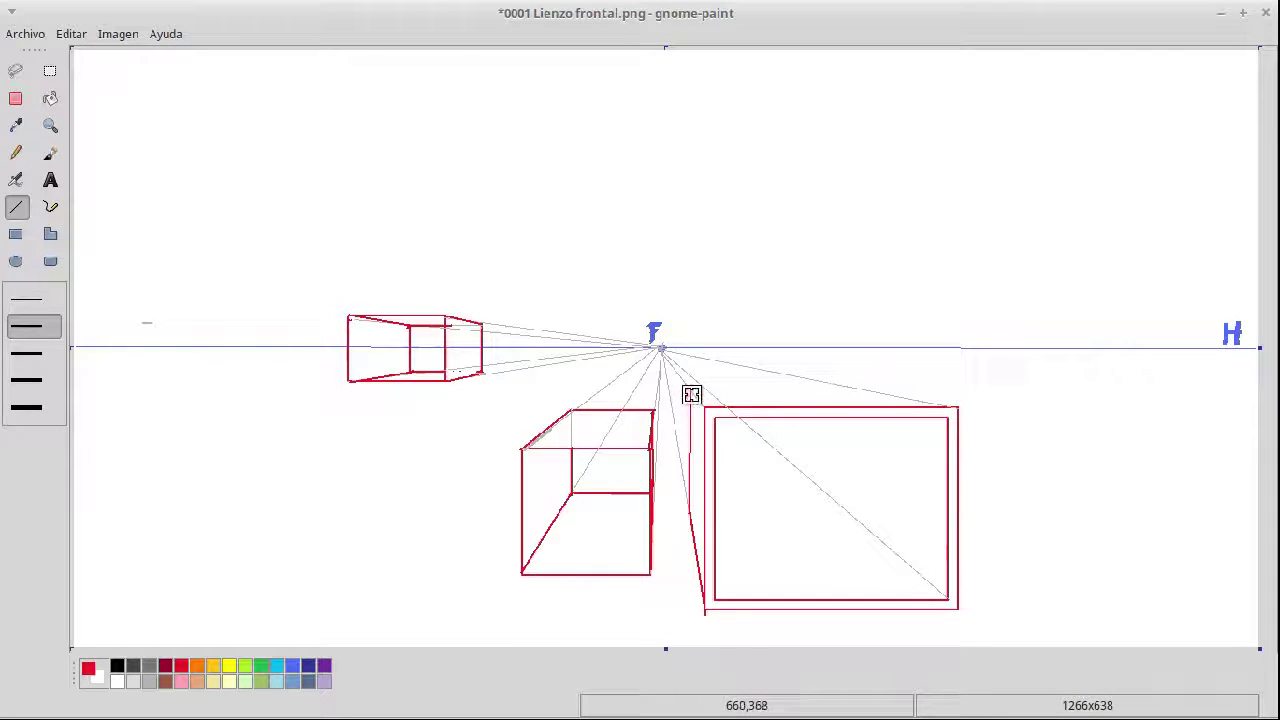
pyautogui.moveTo(690, 393); pyautogui.dragTo(705, 409)
pyautogui.moveTo(689, 391); pyautogui.dragTo(705, 409)
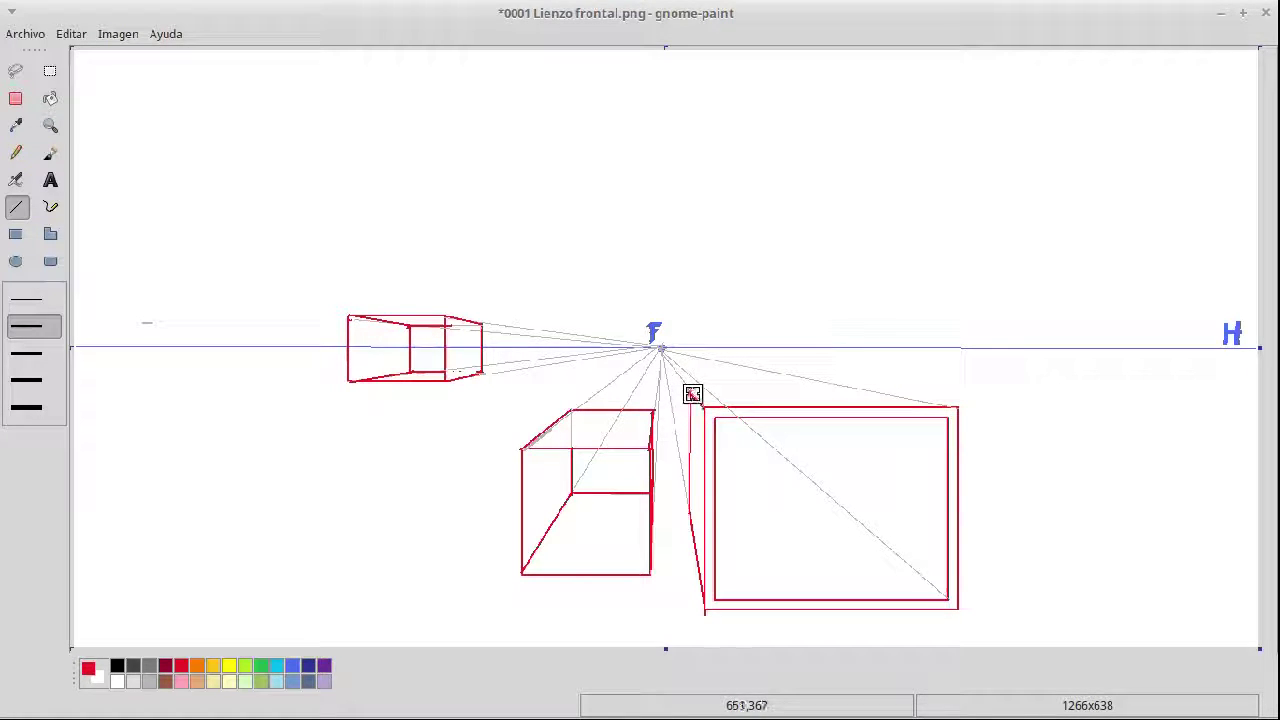
# Draw the large box's rear top edge and upper-right receding edge in red to close its top face
pyautogui.moveTo(689, 394); pyautogui.dragTo(891, 392)
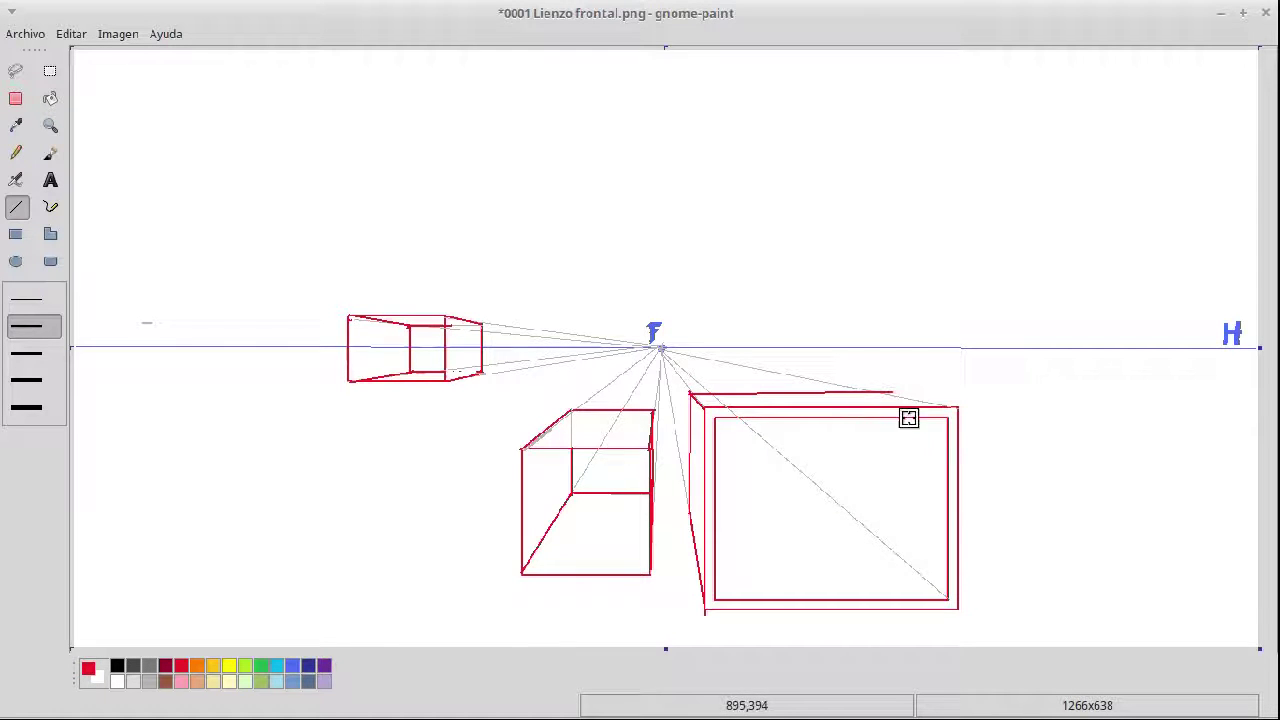
pyautogui.moveTo(876, 392); pyautogui.dragTo(957, 404)
pyautogui.moveTo(958, 410); pyautogui.dragTo(958, 408)
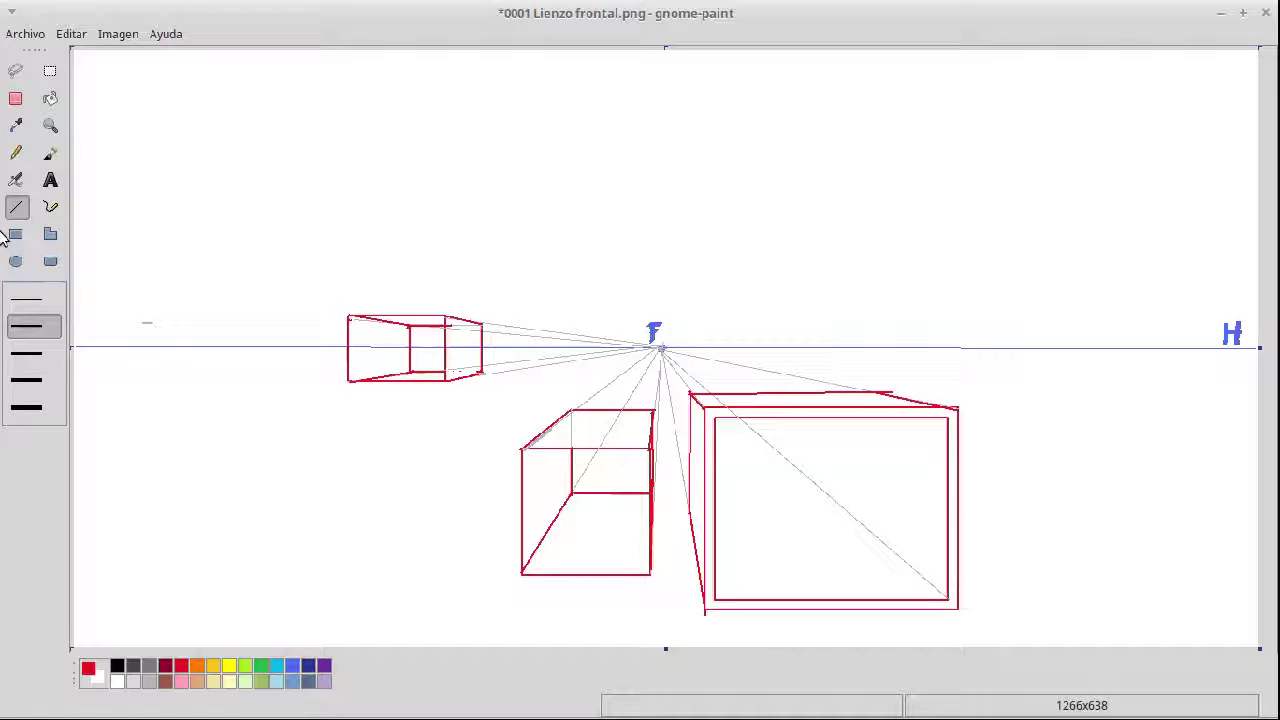
# Erase the overshoot of the rear top edge beyond the large box's rear top-right corner with the smallest eraser
pyautogui.click(15, 98)
pyautogui.moveTo(897, 380); pyautogui.dragTo(890, 389)
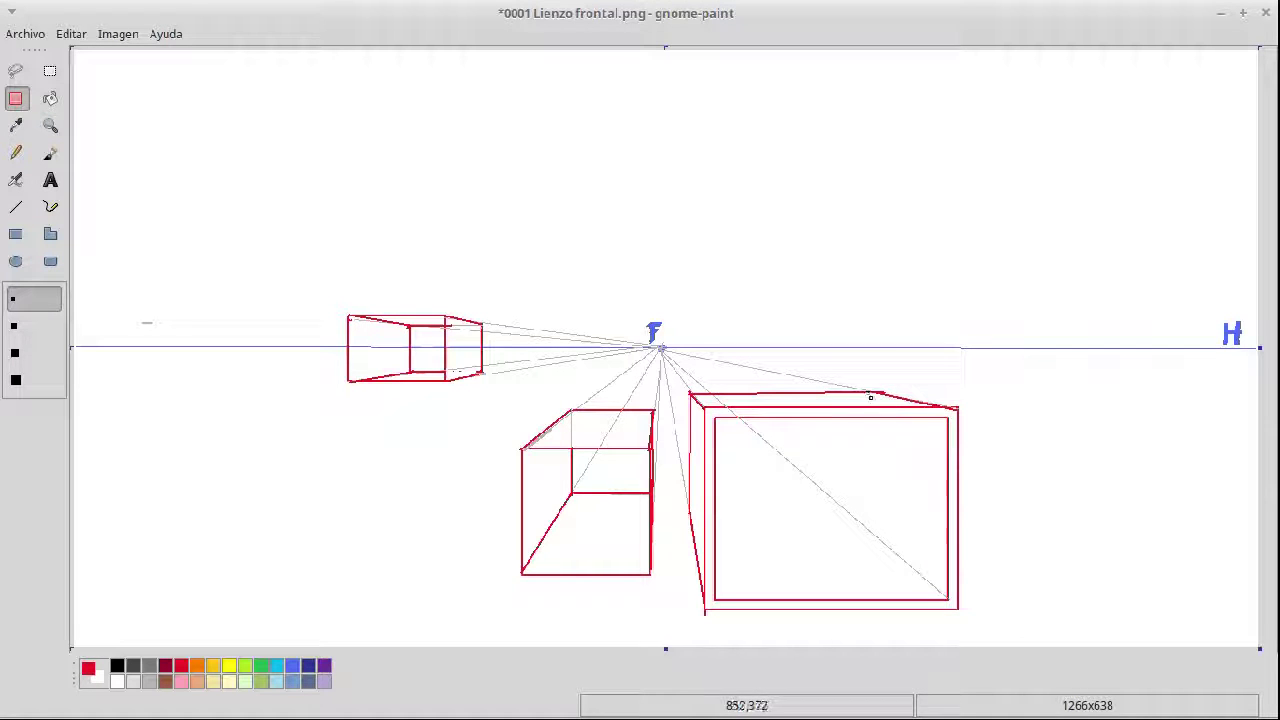
pyautogui.moveTo(842, 400); pyautogui.dragTo(840, 416)
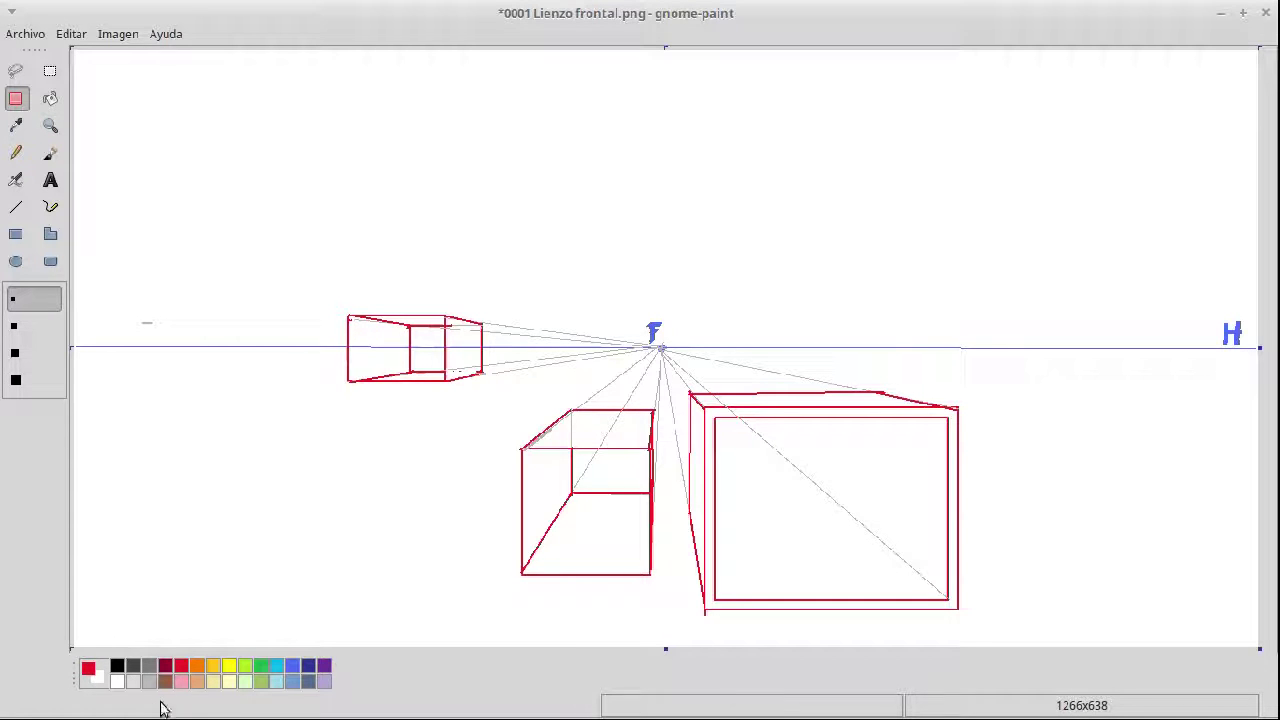
# Draw a thinnest light-grey vertical line from the large box's rear top-right corner down to the diagonal guide line
pyautogui.click(16, 206)
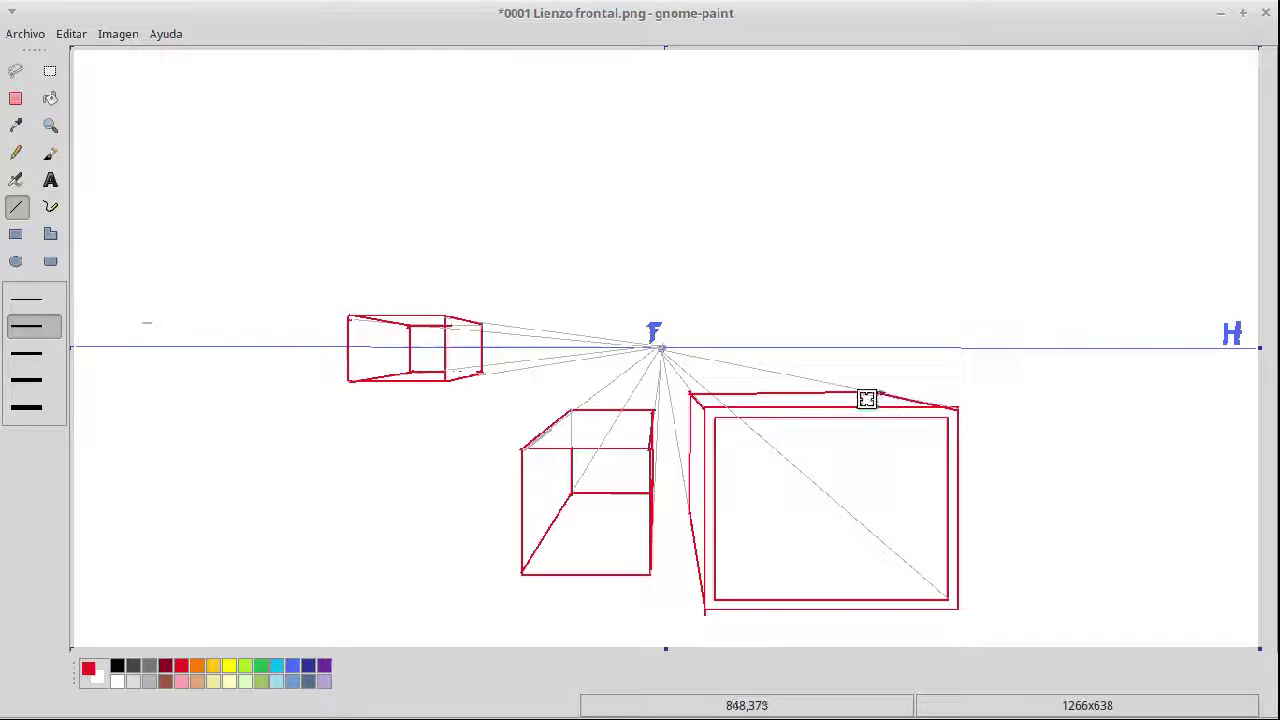
pyautogui.click(32, 300)
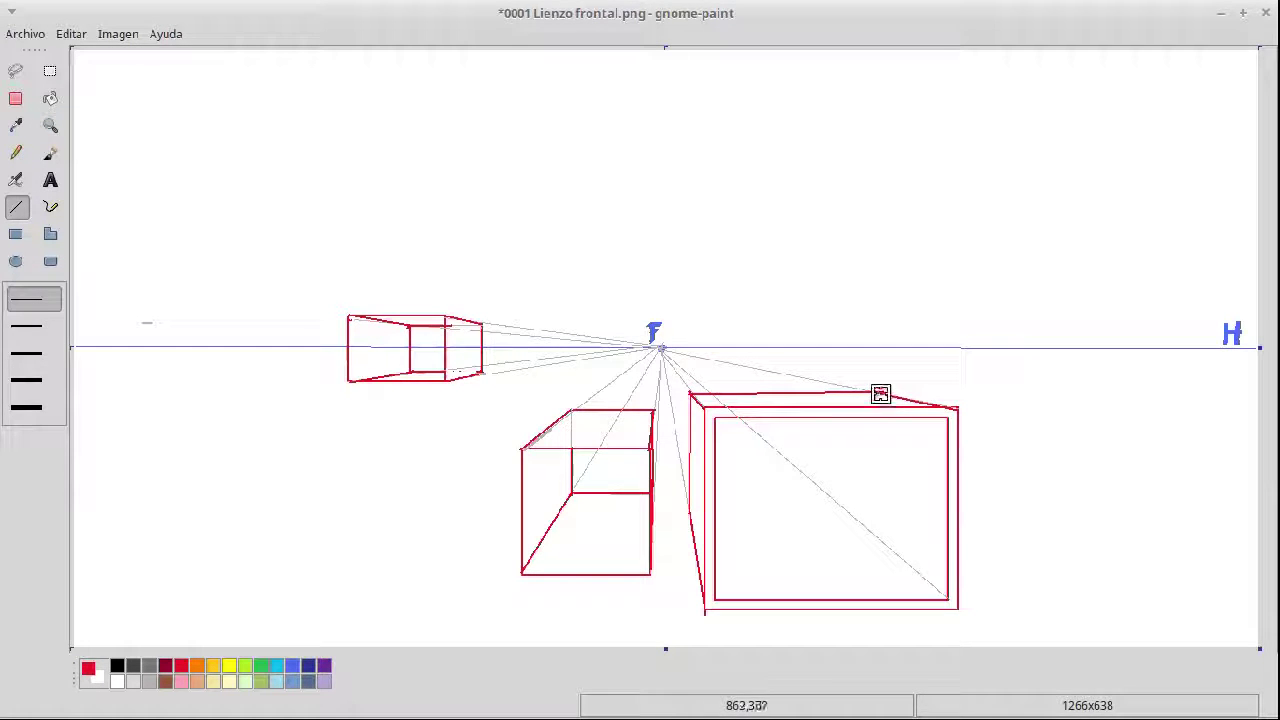
pyautogui.moveTo(880, 393); pyautogui.dragTo(880, 539)
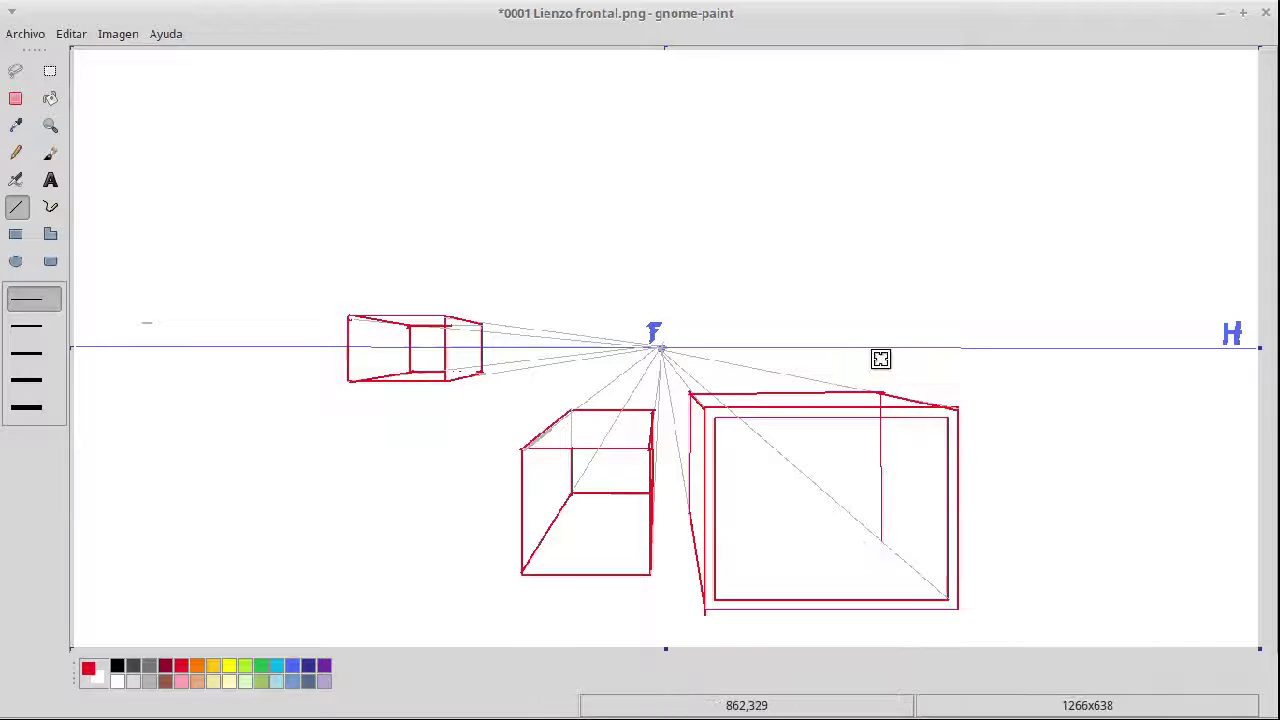
pyautogui.hotkey('ctrl', 'z')
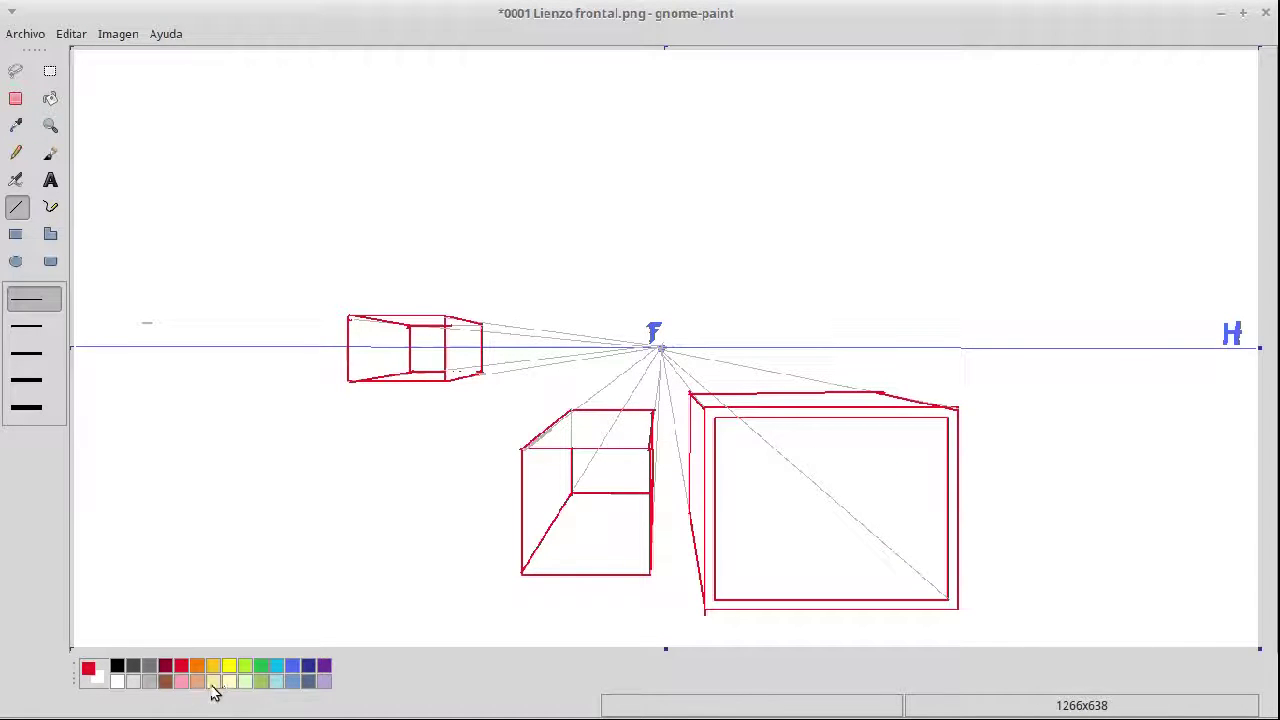
pyautogui.click(153, 683)
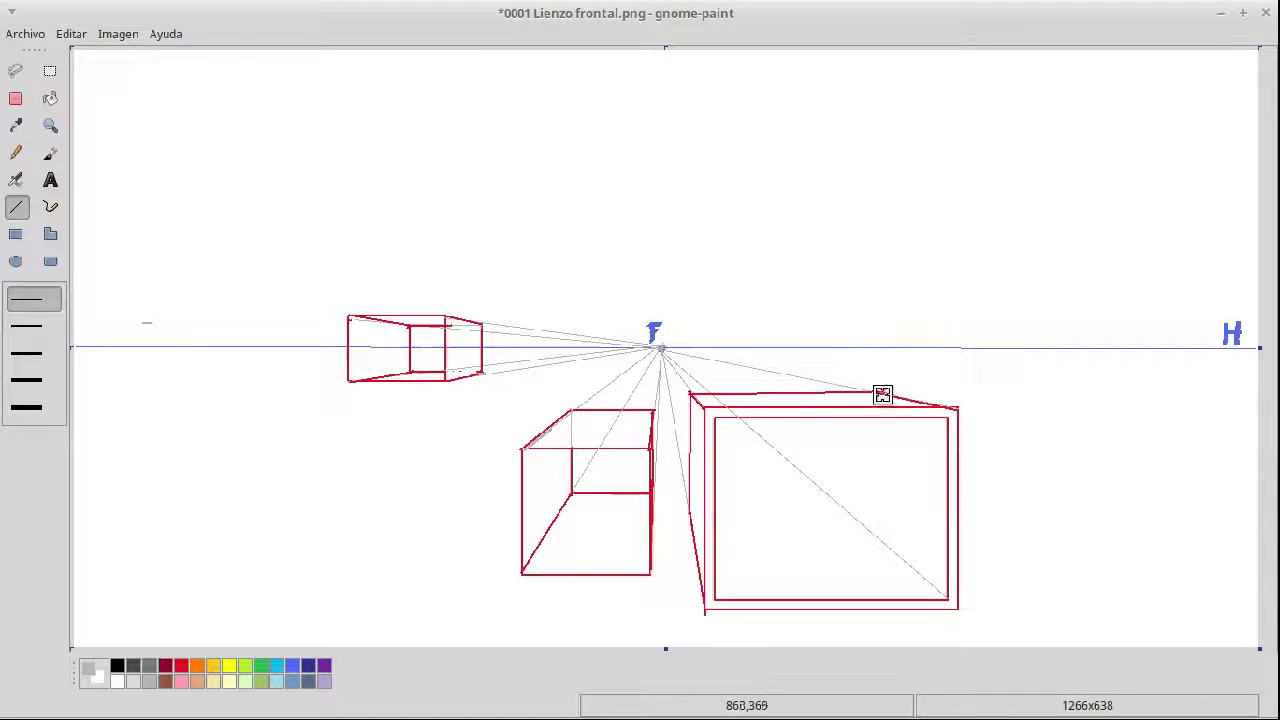
pyautogui.moveTo(880, 392); pyautogui.dragTo(880, 546)
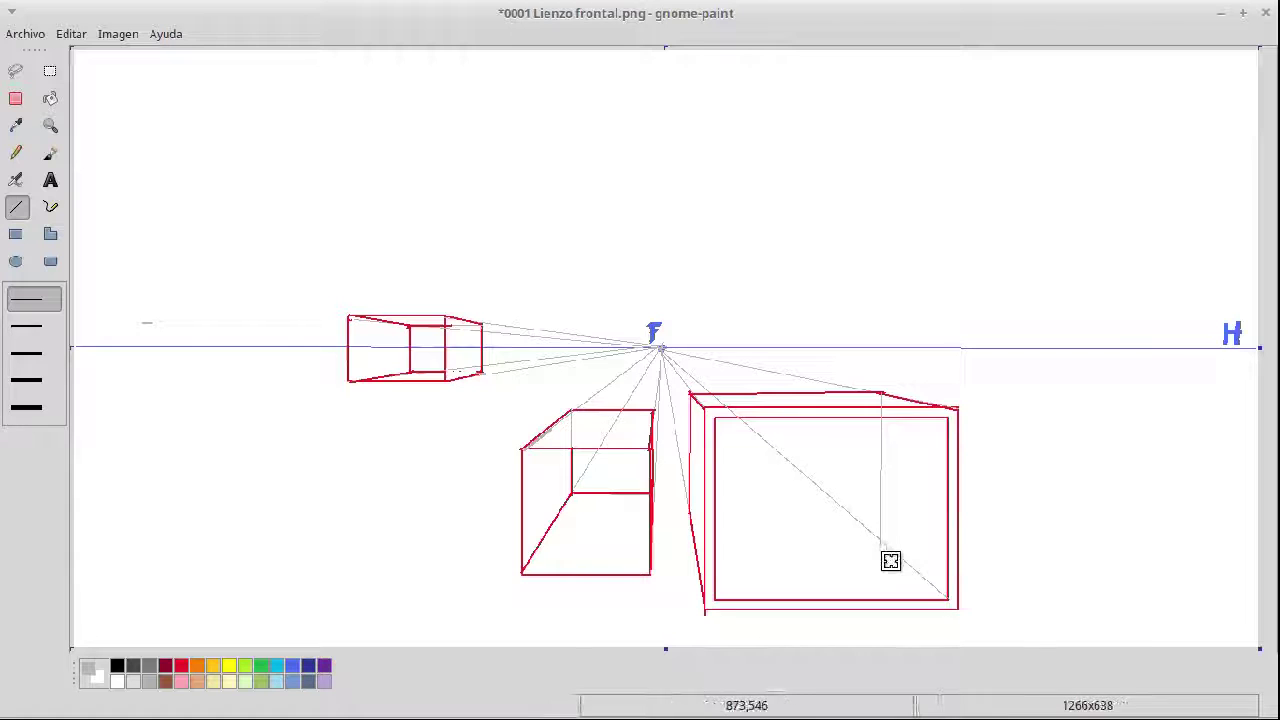
# Draw the rear vertical and rear lower edge inside the large box's framed opening in red with the second-thinnest line
pyautogui.click(181, 666)
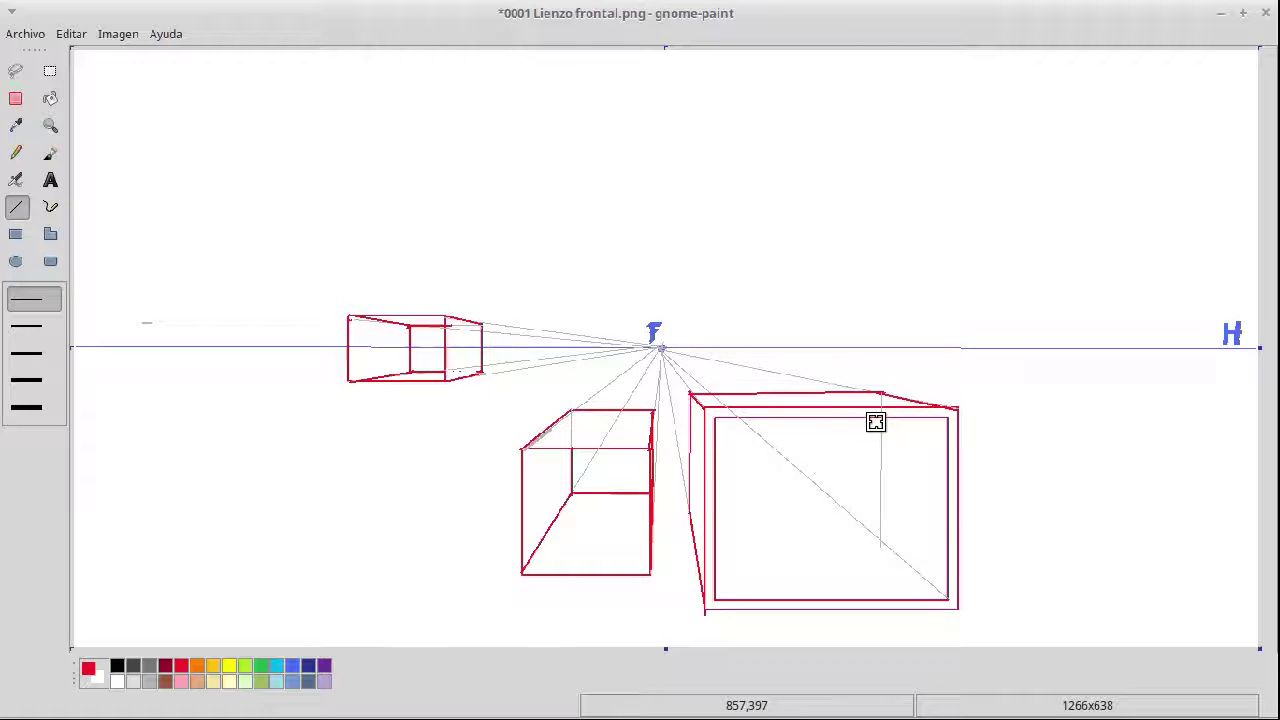
pyautogui.moveTo(874, 418); pyautogui.dragTo(876, 430)
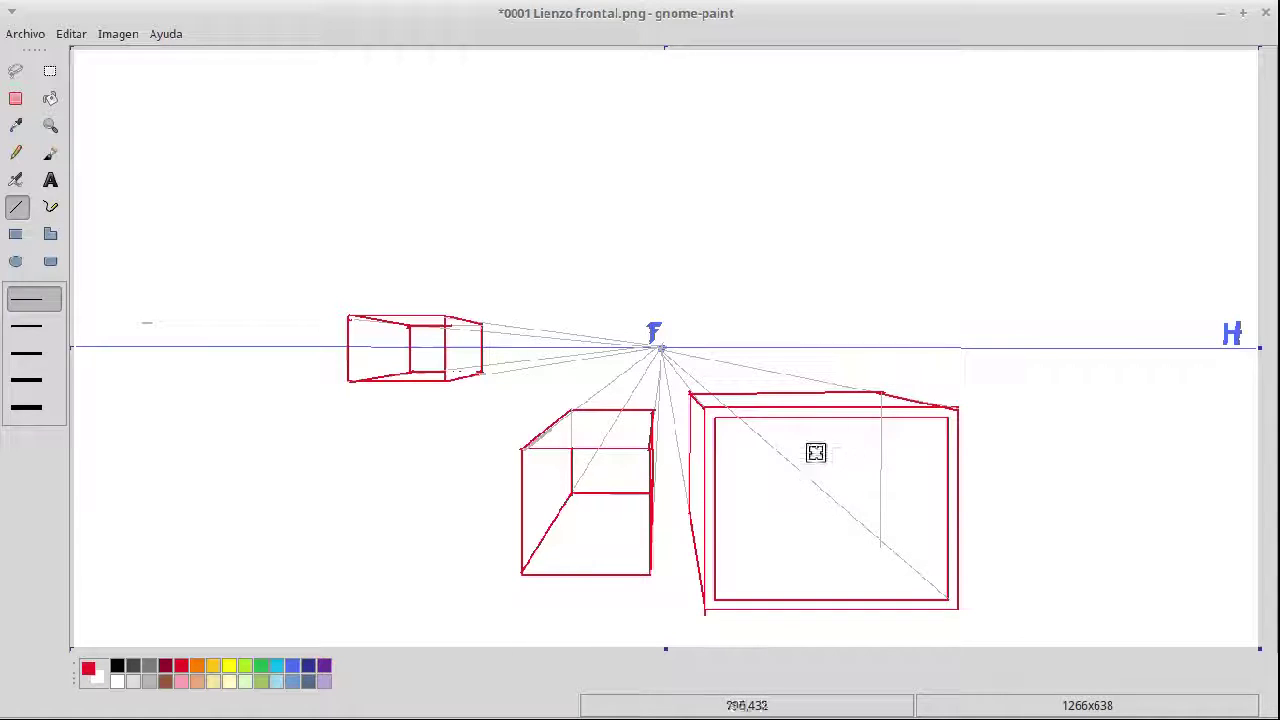
pyautogui.click(40, 326)
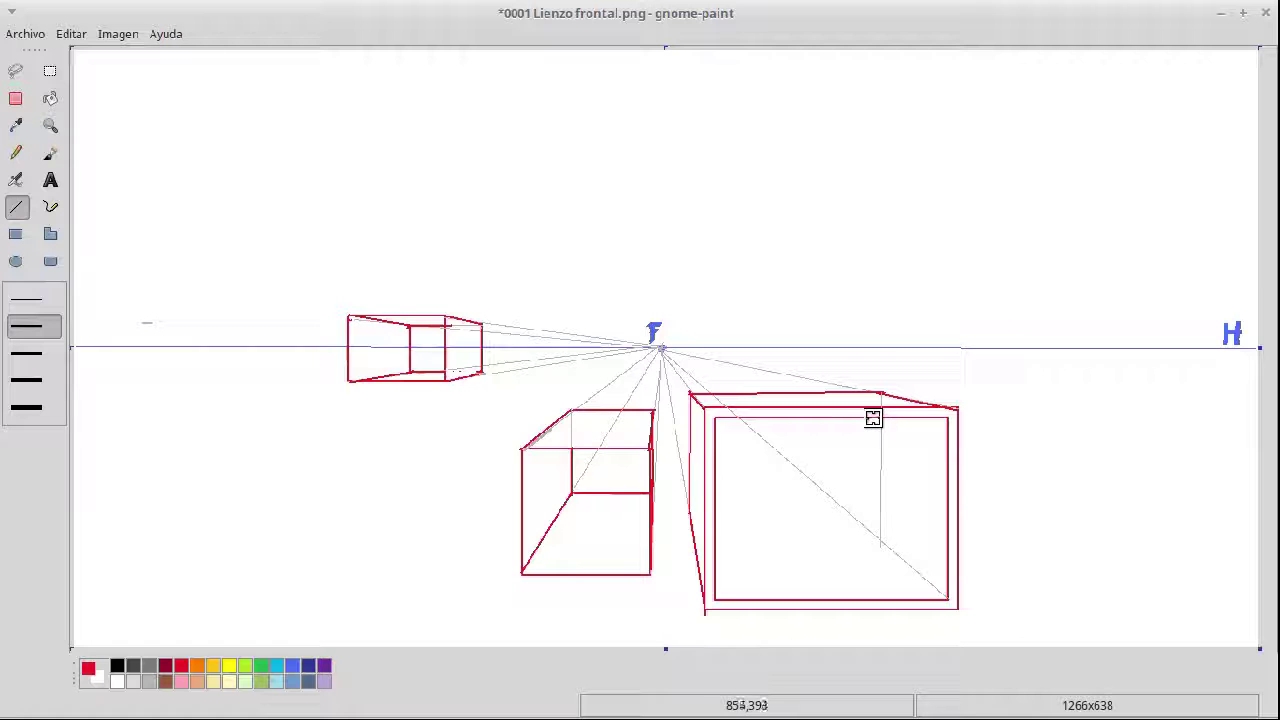
pyautogui.moveTo(874, 416); pyautogui.dragTo(873, 537)
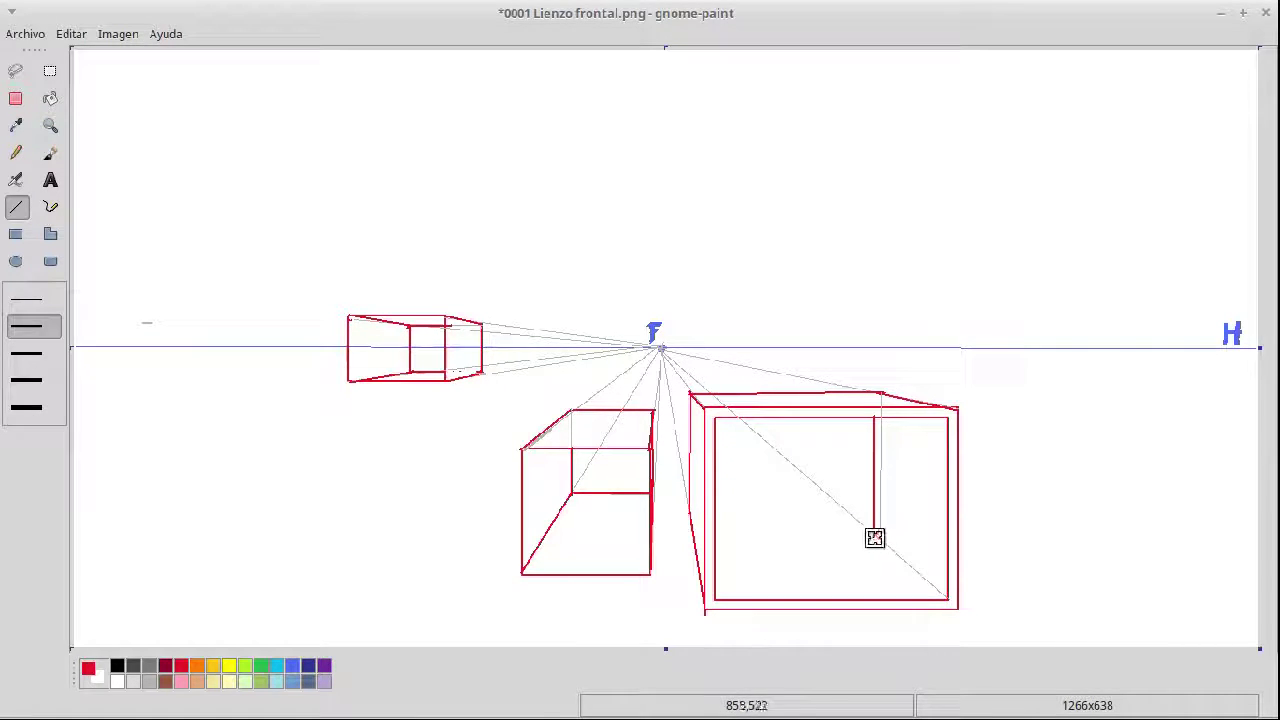
pyautogui.moveTo(874, 538); pyautogui.dragTo(714, 538)
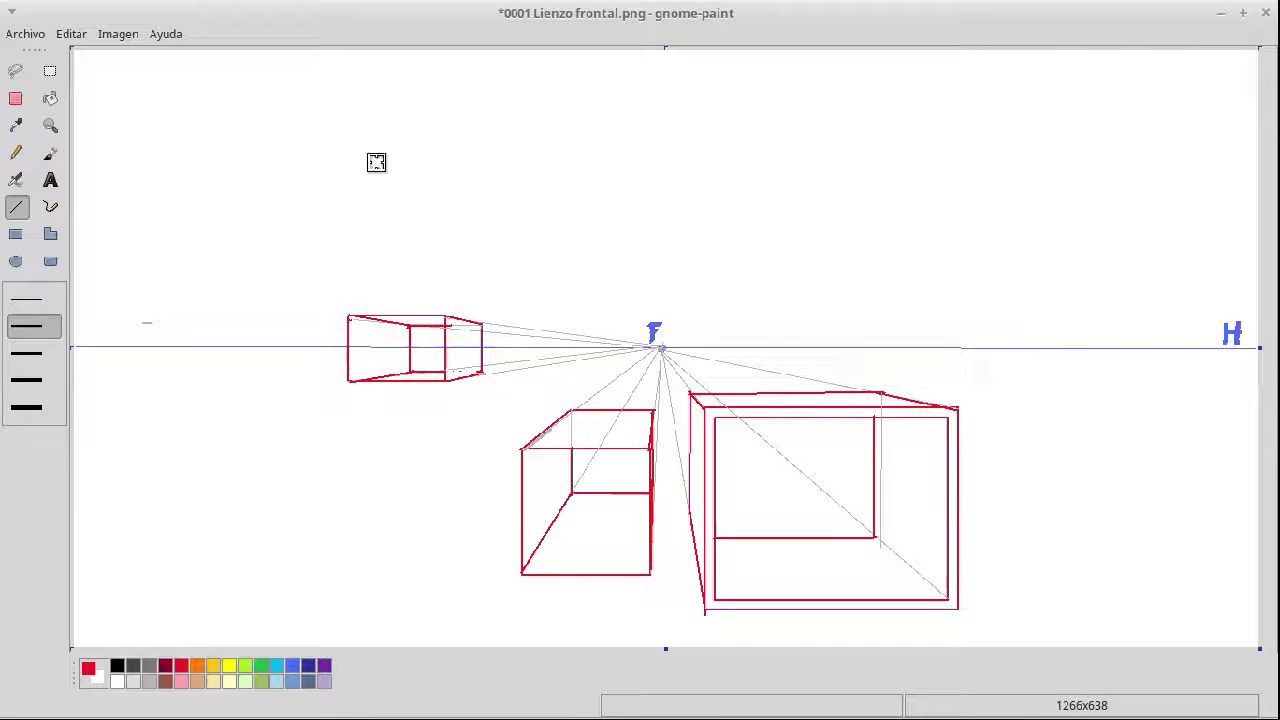
# Draw a red rectangle outline across the horizon, above and to the right of the large box, as a new box's front face
pyautogui.click(16, 235)
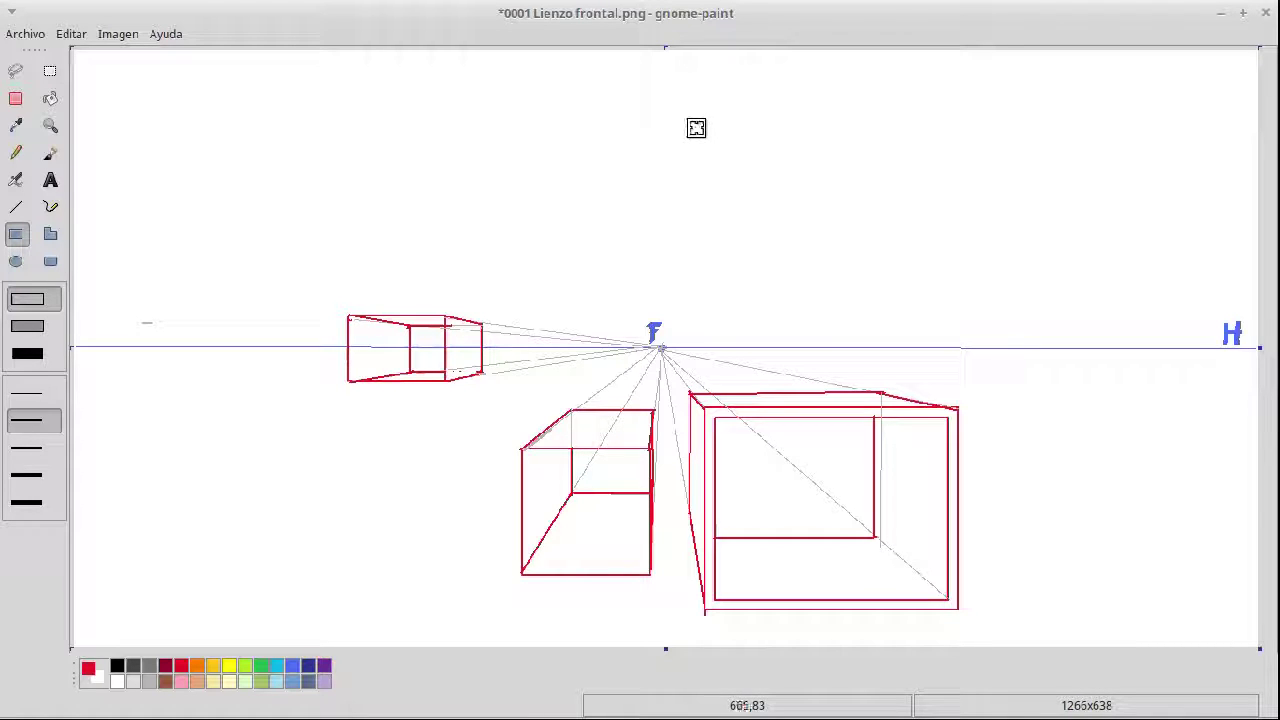
pyautogui.moveTo(758, 116); pyautogui.dragTo(878, 300)
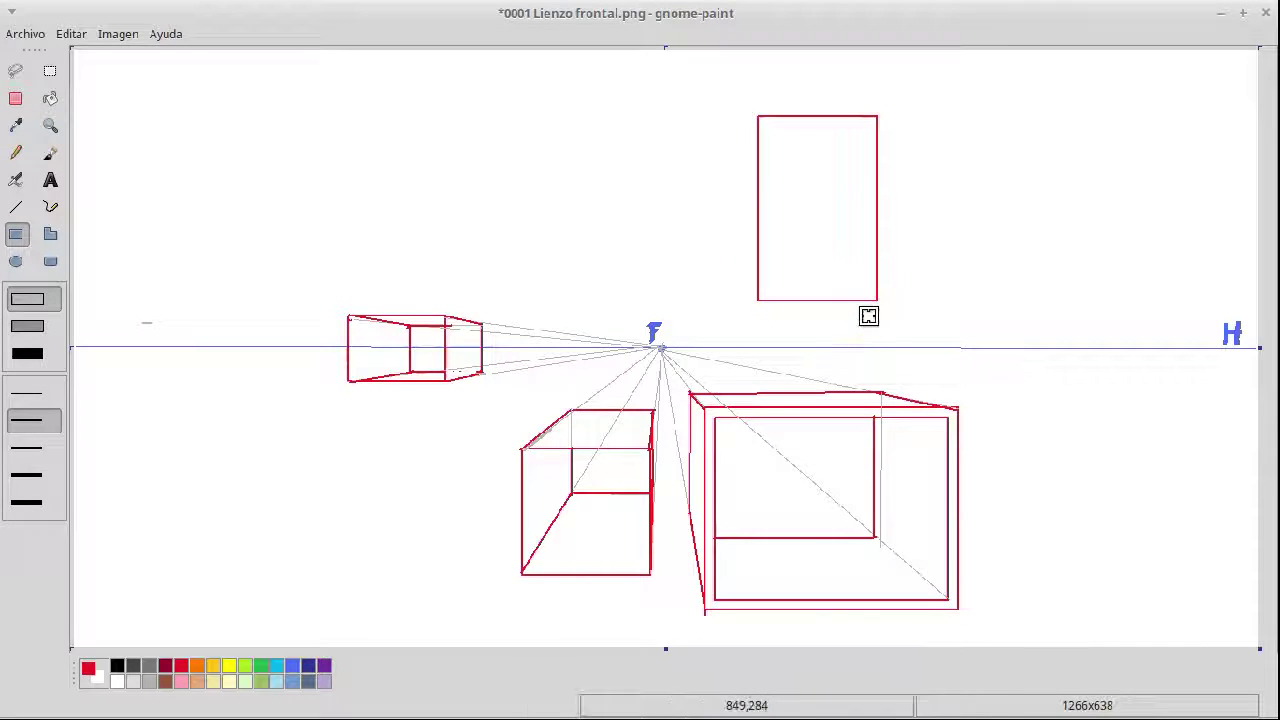
pyautogui.hotkey('ctrl', 'z')
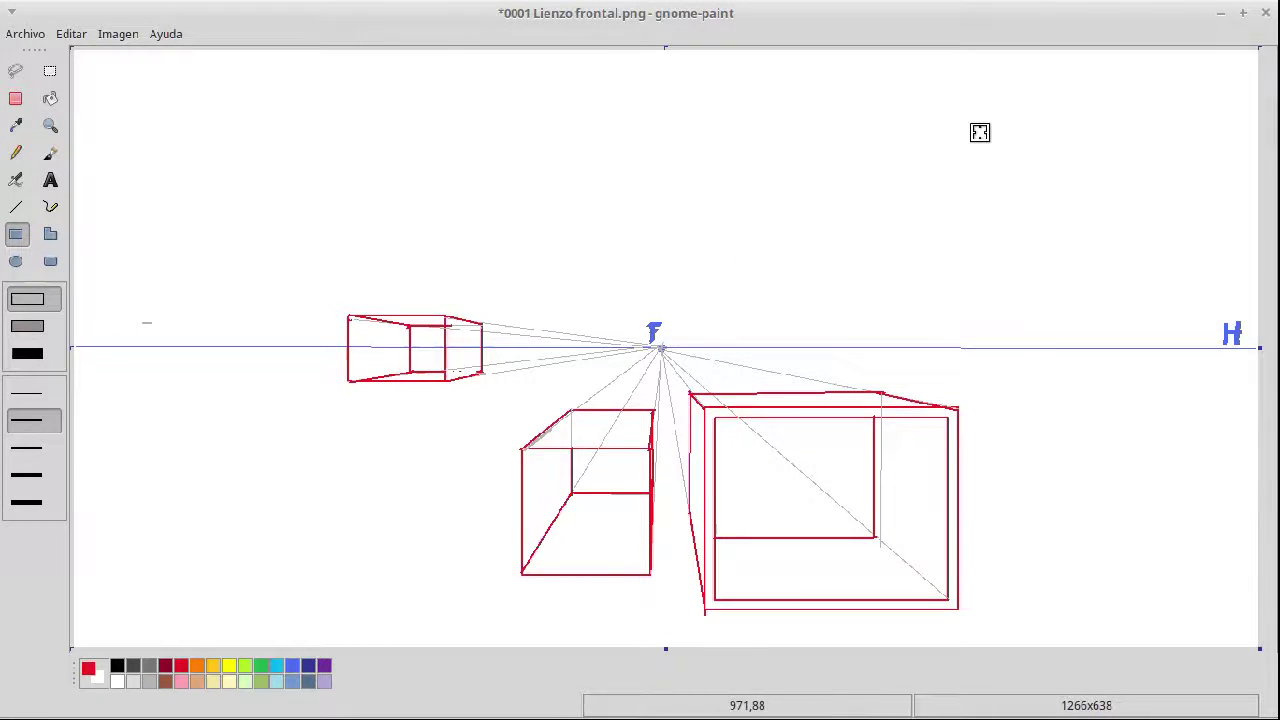
pyautogui.moveTo(930, 77); pyautogui.dragTo(1153, 322)
pyautogui.hotkey('ctrl', 'z')
pyautogui.moveTo(918, 190); pyautogui.dragTo(1160, 378)
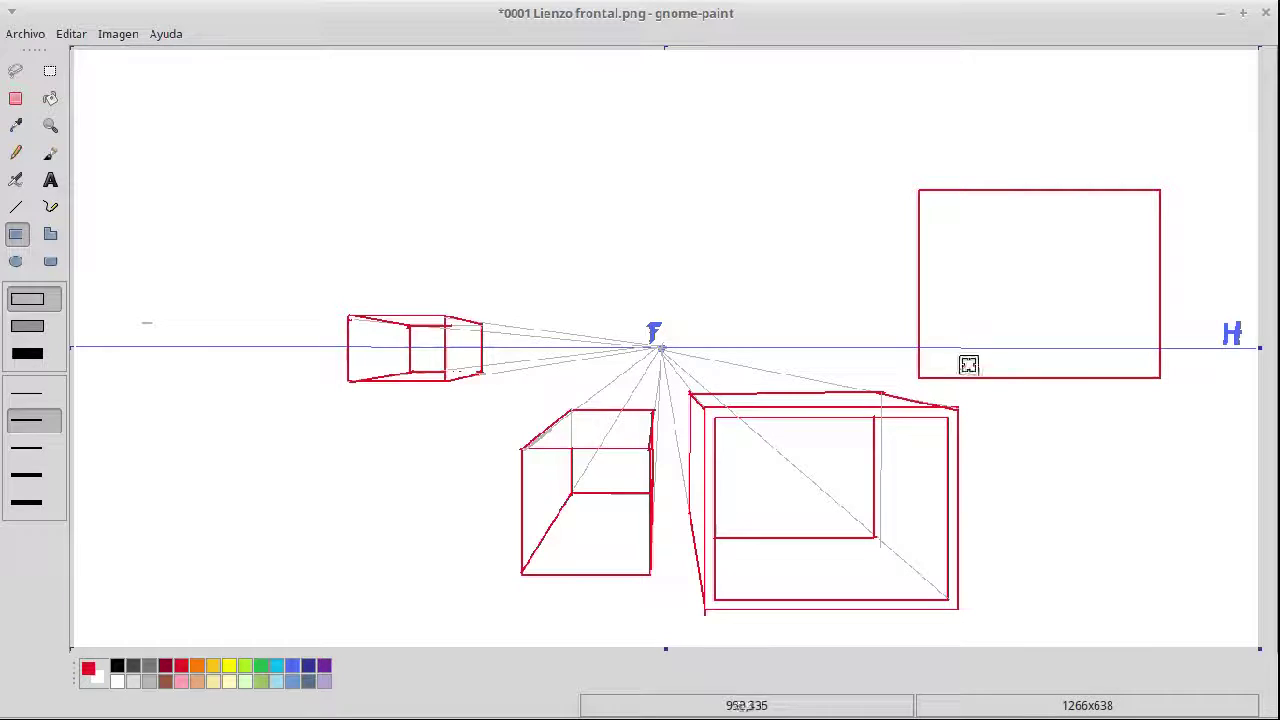
# Draw thinnest light-grey guide lines from the new rectangle's upper-left and lower-left corners to vanishing point F
pyautogui.click(40, 393)
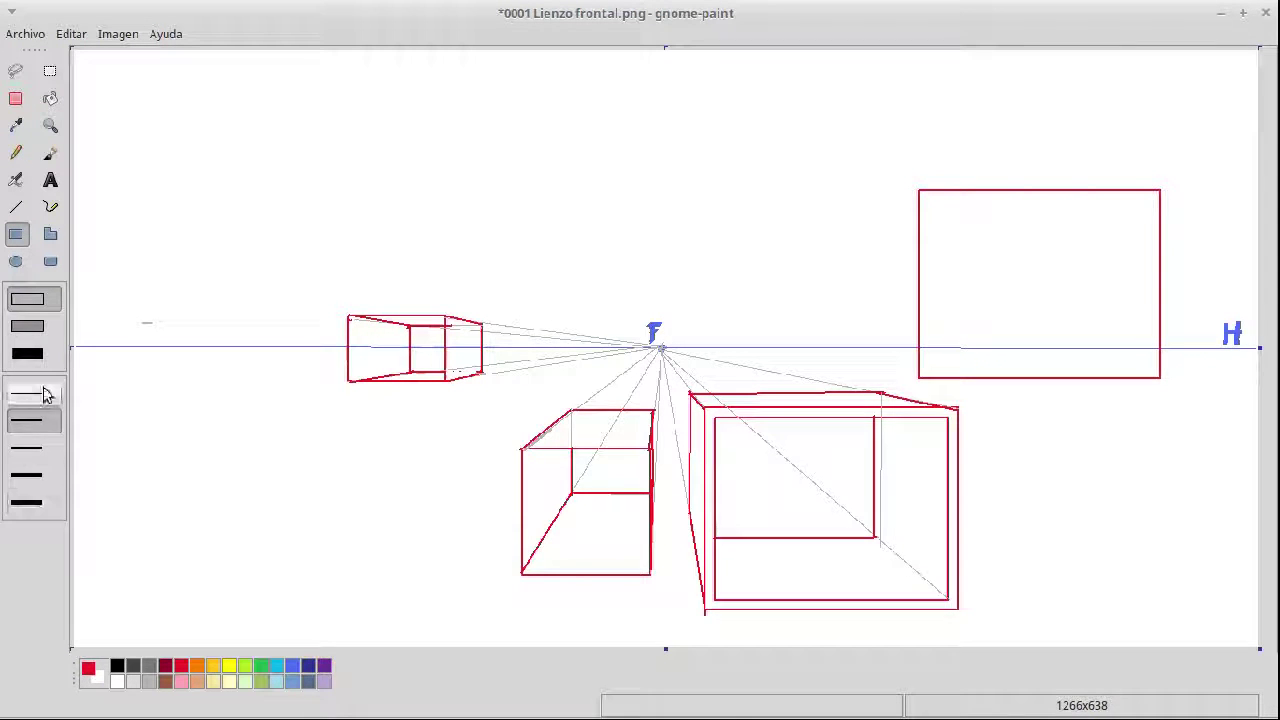
pyautogui.click(16, 207)
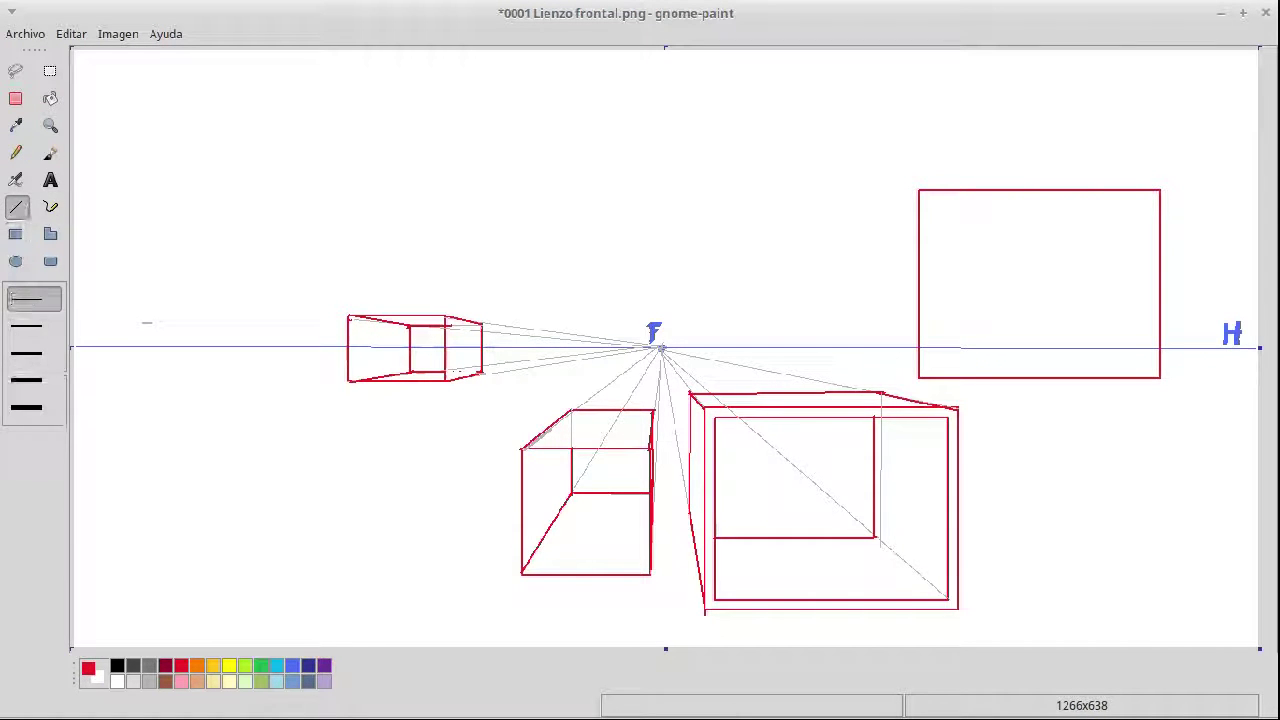
pyautogui.moveTo(143, 707)
pyautogui.click(150, 682)
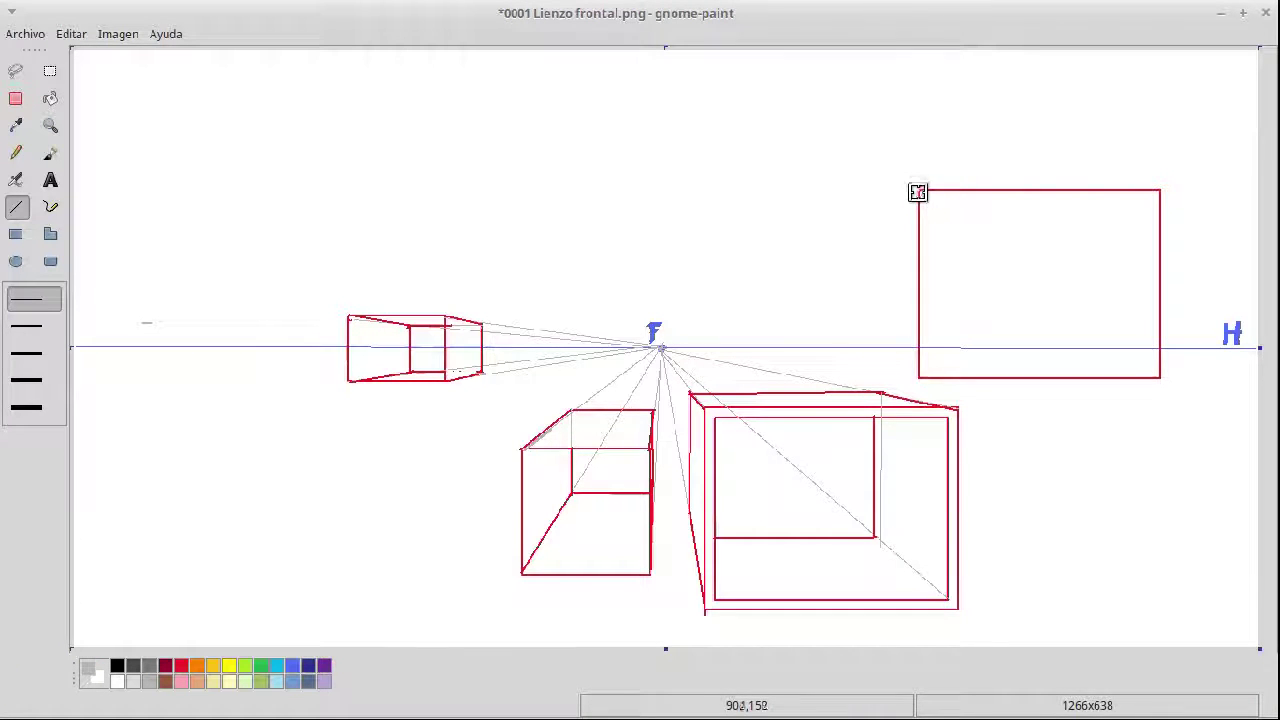
pyautogui.moveTo(919, 190); pyautogui.dragTo(659, 349)
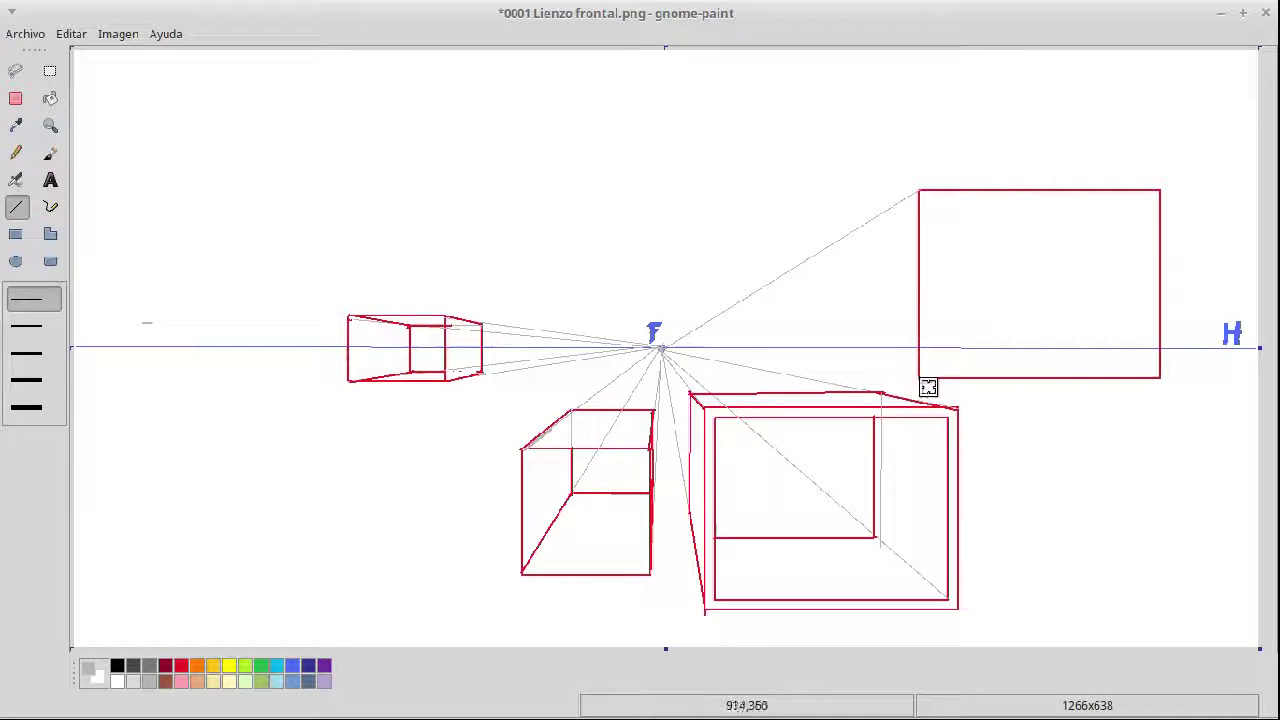
pyautogui.moveTo(919, 378); pyautogui.dragTo(666, 345)
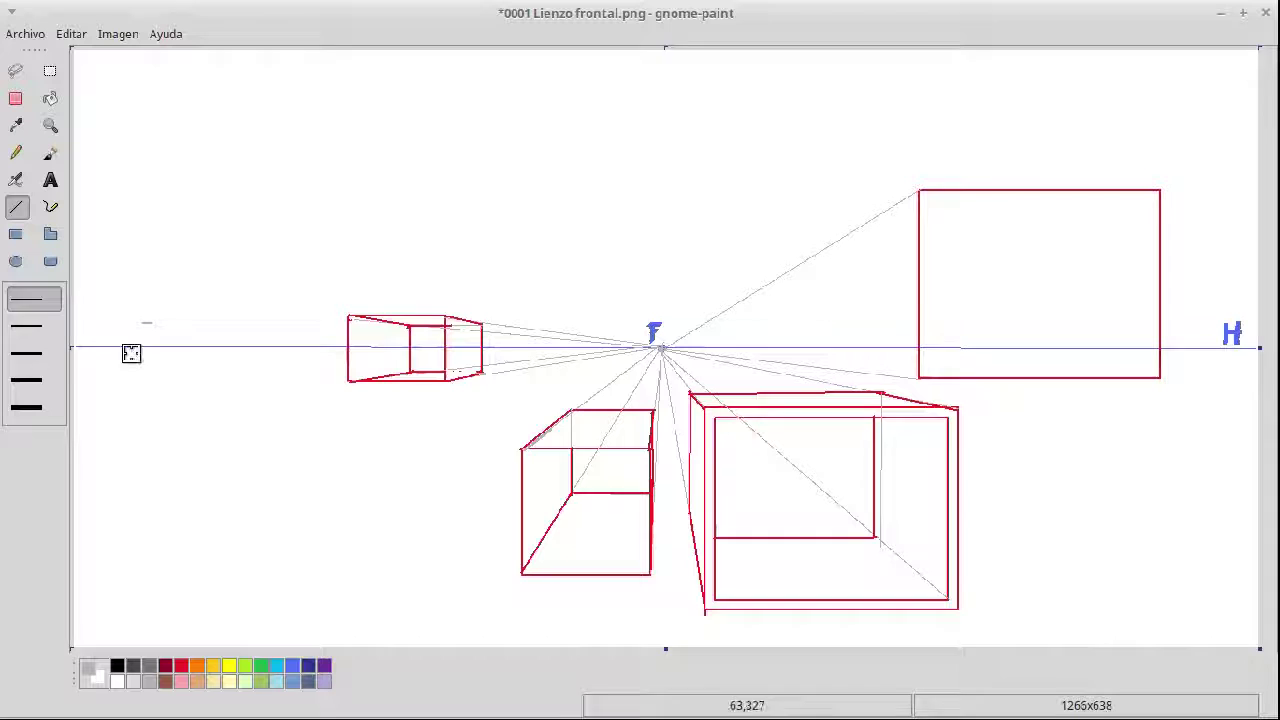
# Trace the new box's left side face in red with the second-thinnest line: upper and lower receding edges plus rear vertical
pyautogui.click(40, 330)
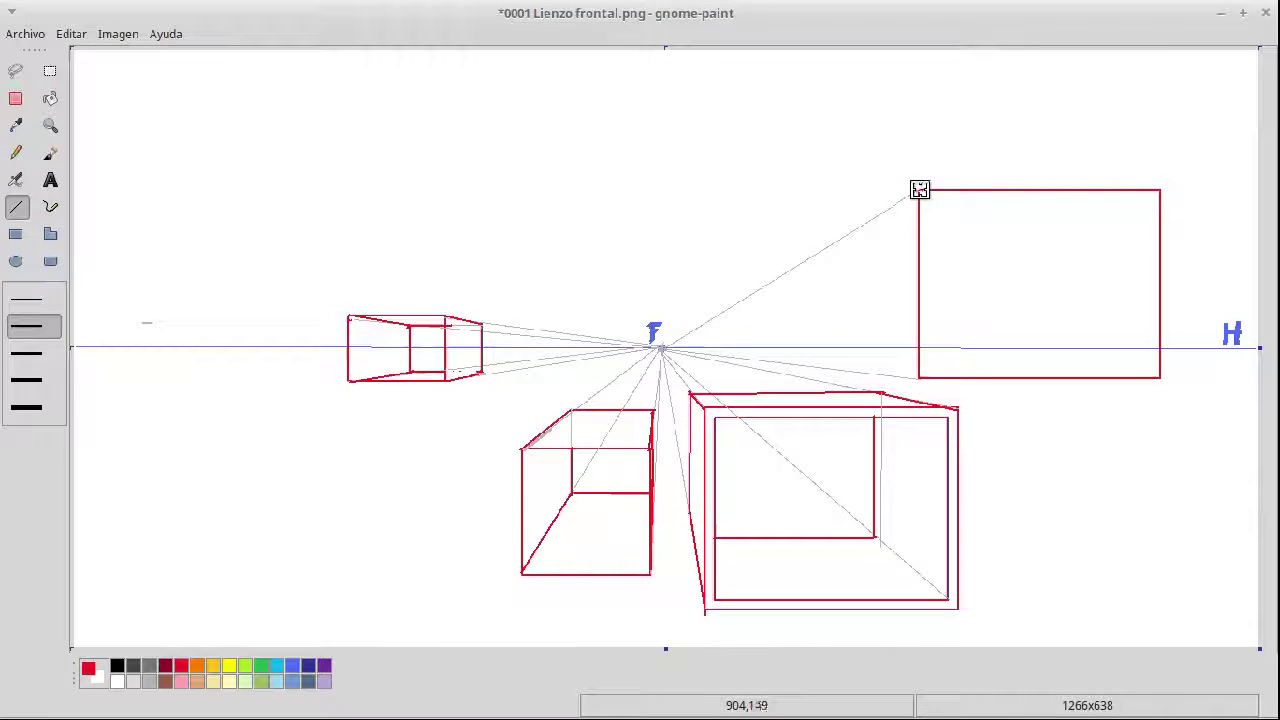
pyautogui.moveTo(917, 189); pyautogui.dragTo(829, 245)
pyautogui.moveTo(826, 250); pyautogui.dragTo(825, 247)
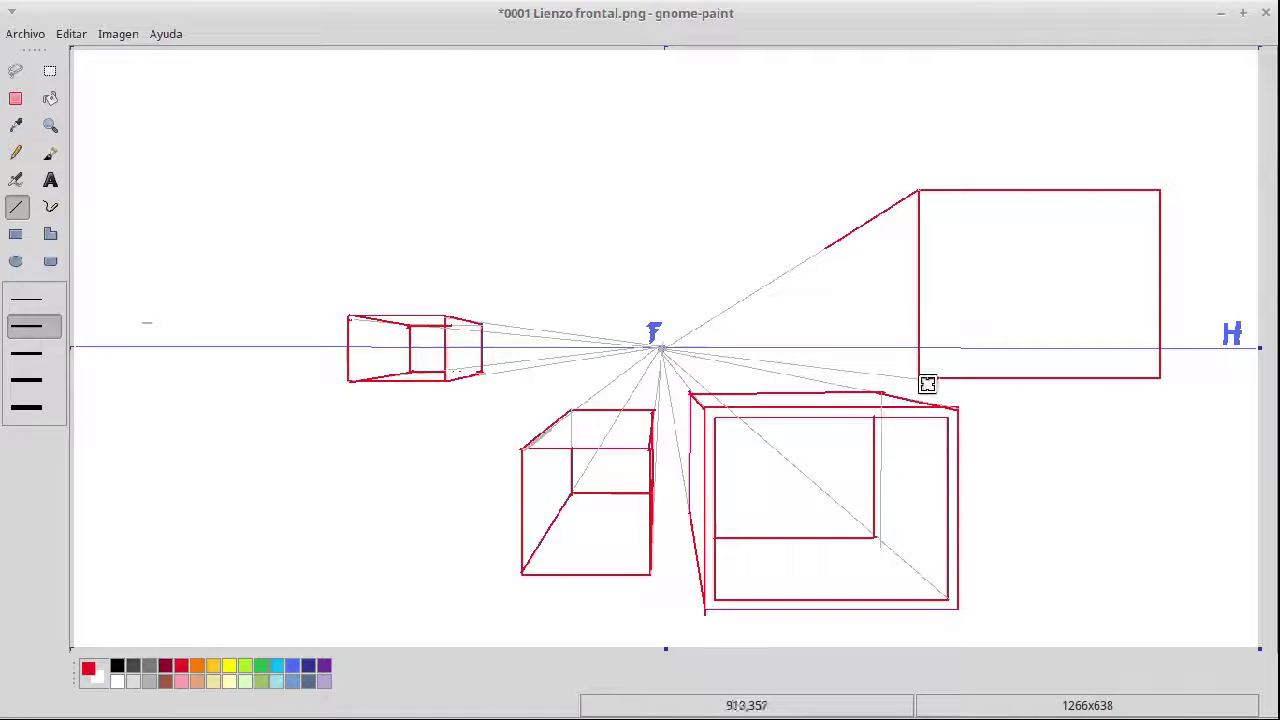
pyautogui.moveTo(920, 377); pyautogui.dragTo(827, 368)
pyautogui.moveTo(825, 248); pyautogui.dragTo(823, 369)
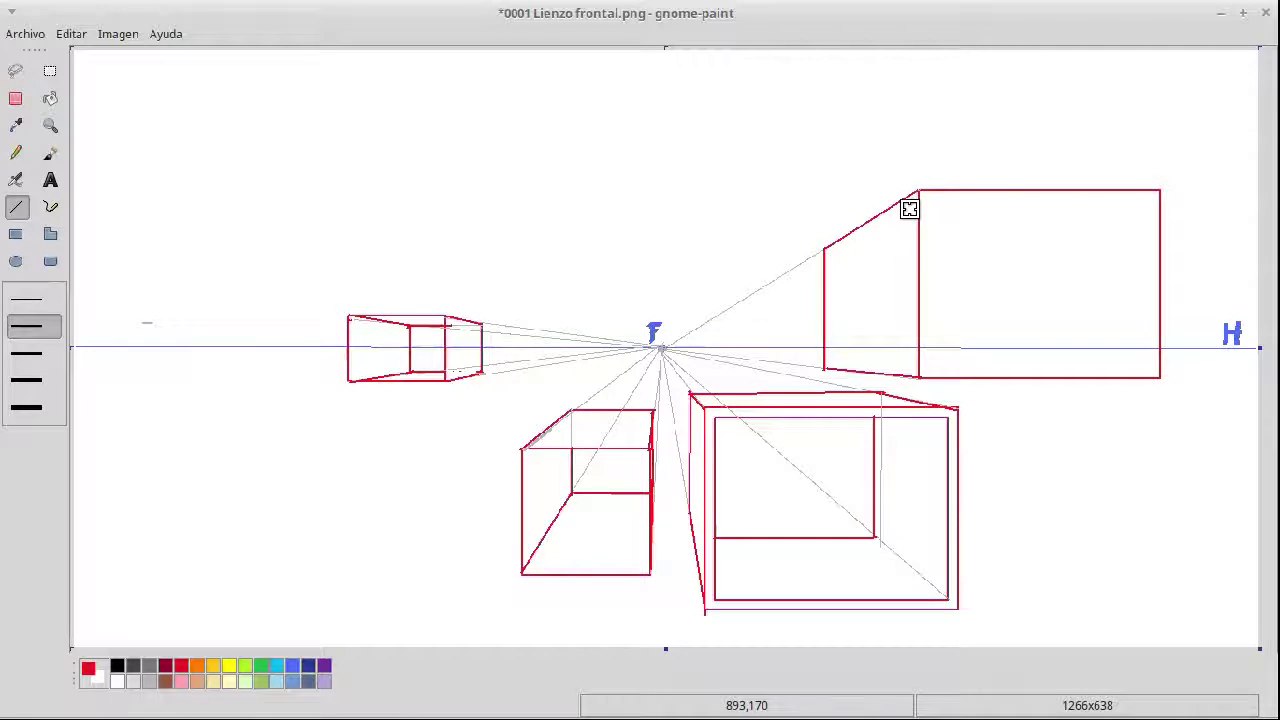
# Draw a red vertical just inside the side face's front edge, with thinnest light-grey guide lines from its ends to F
pyautogui.moveTo(909, 208); pyautogui.dragTo(909, 377)
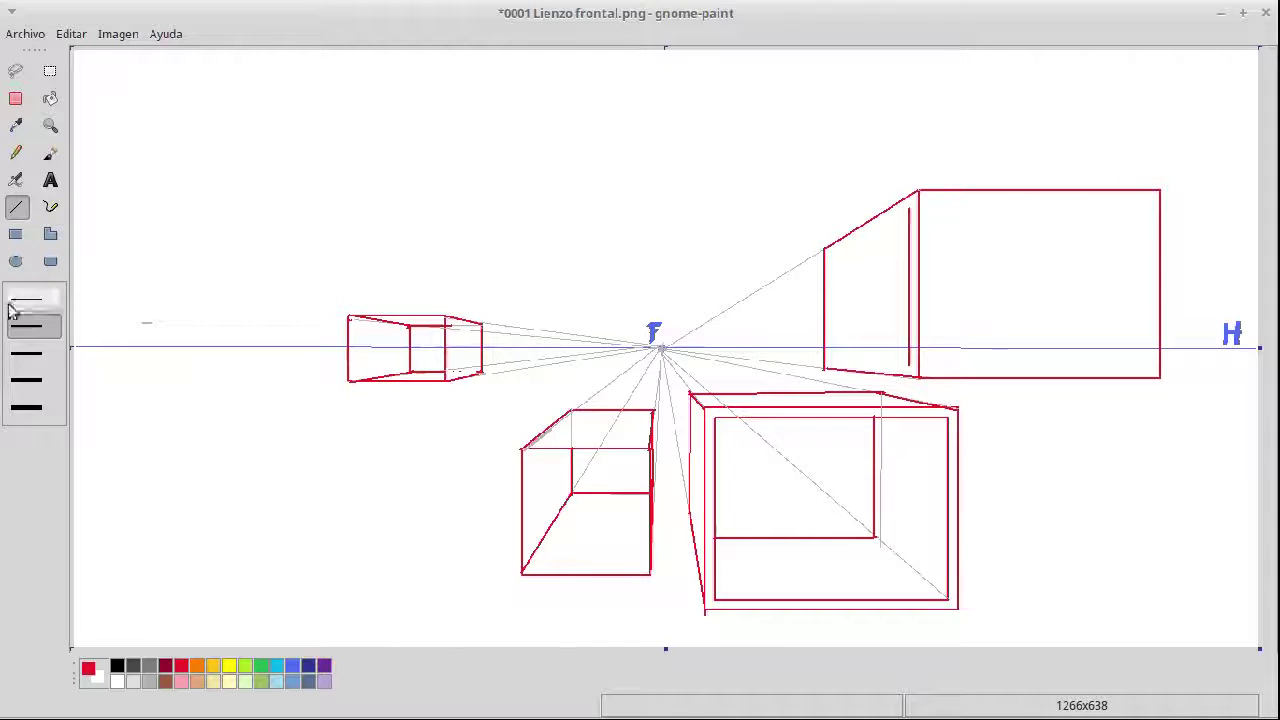
pyautogui.click(44, 300)
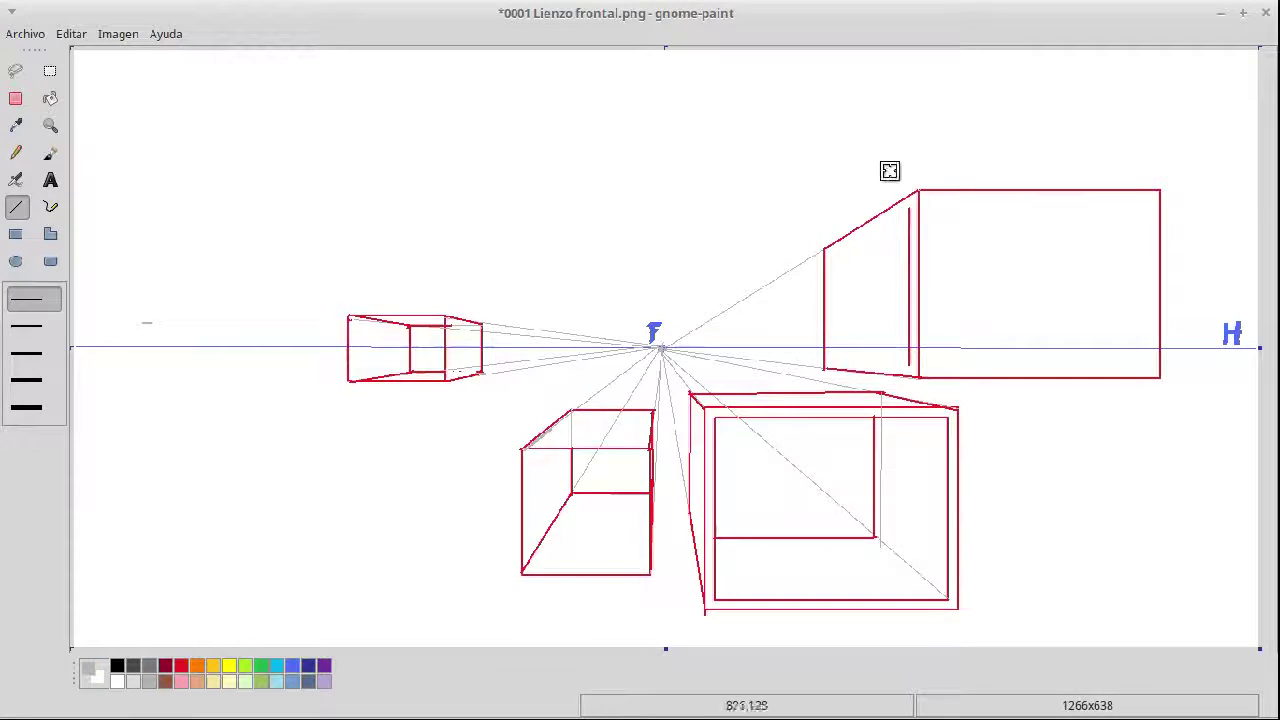
pyautogui.moveTo(908, 208); pyautogui.dragTo(663, 348)
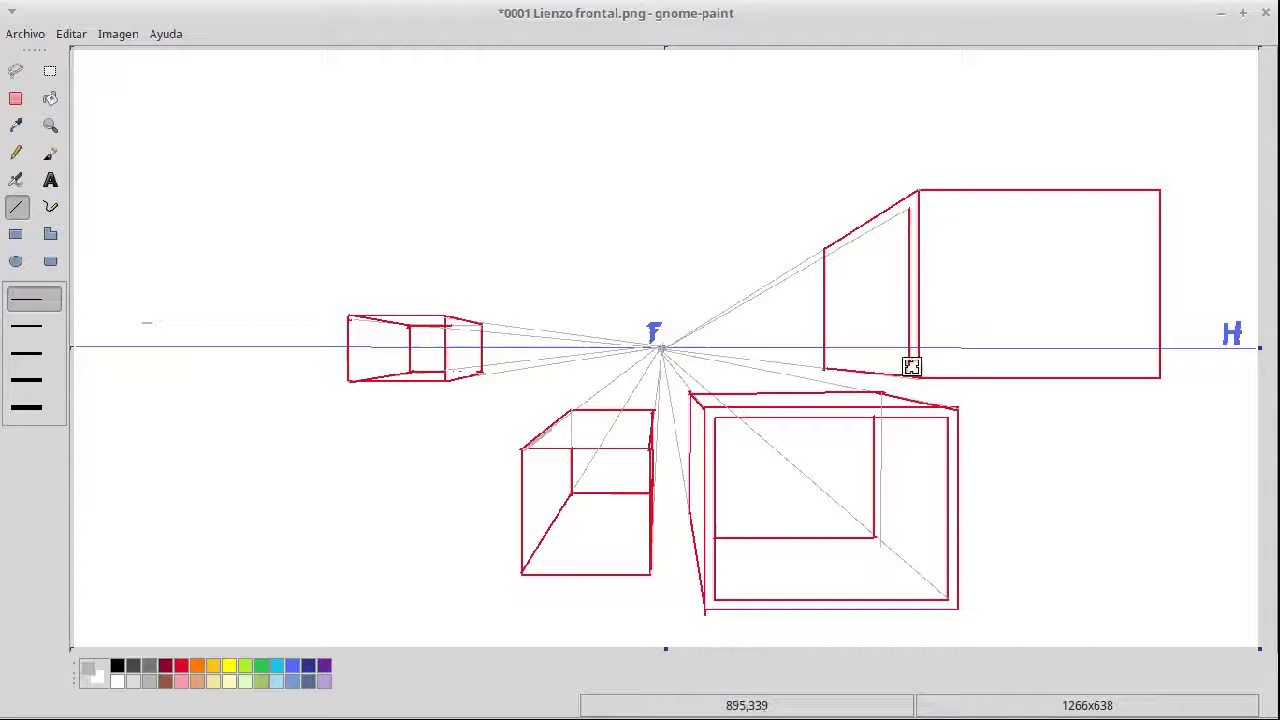
pyautogui.moveTo(907, 362); pyautogui.dragTo(659, 349)
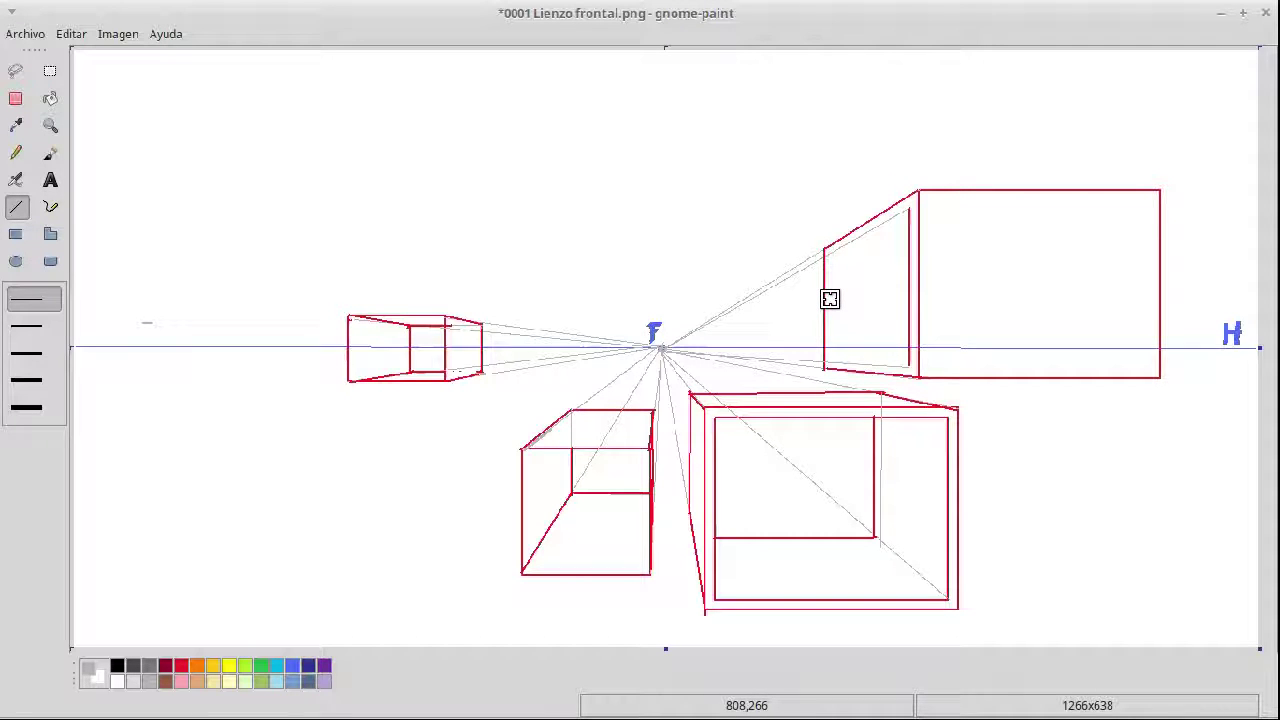
# Complete the side face's inner frame in red with the second-thinnest line: rear vertical plus upper and lower receding edges
pyautogui.click(34, 326)
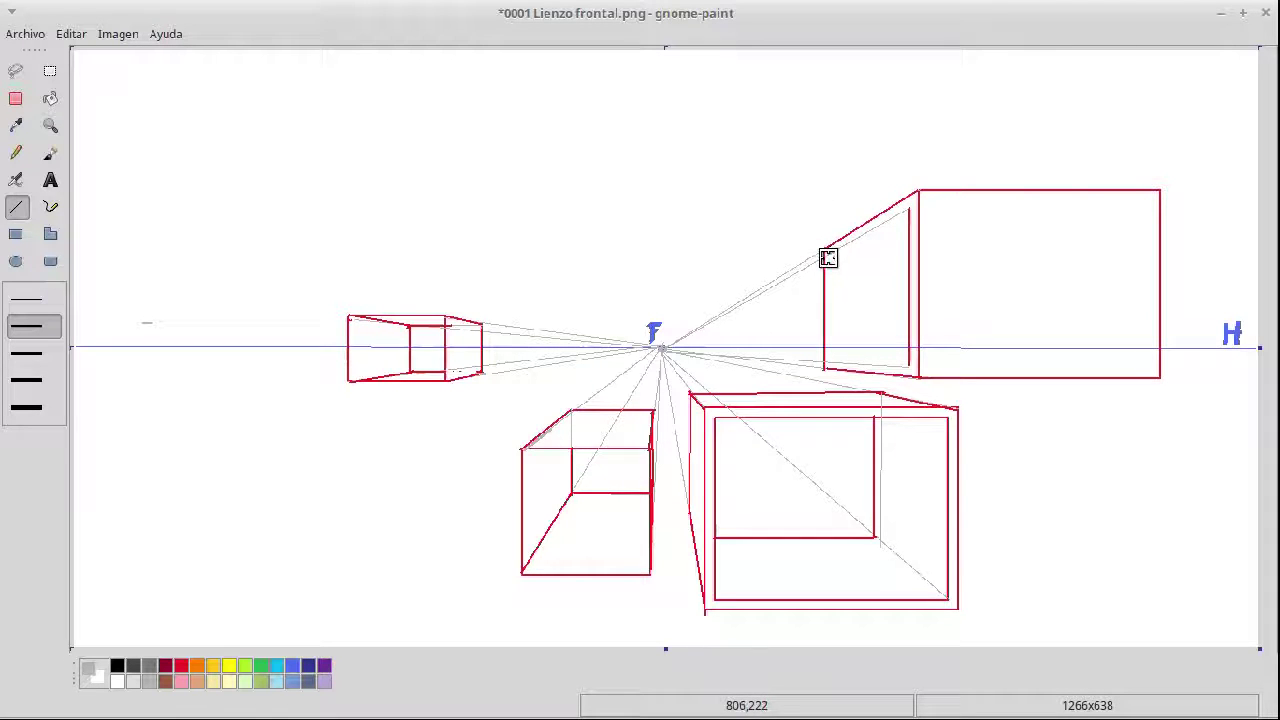
pyautogui.moveTo(830, 257); pyautogui.dragTo(834, 322)
pyautogui.hotkey('ctrl', 'z')
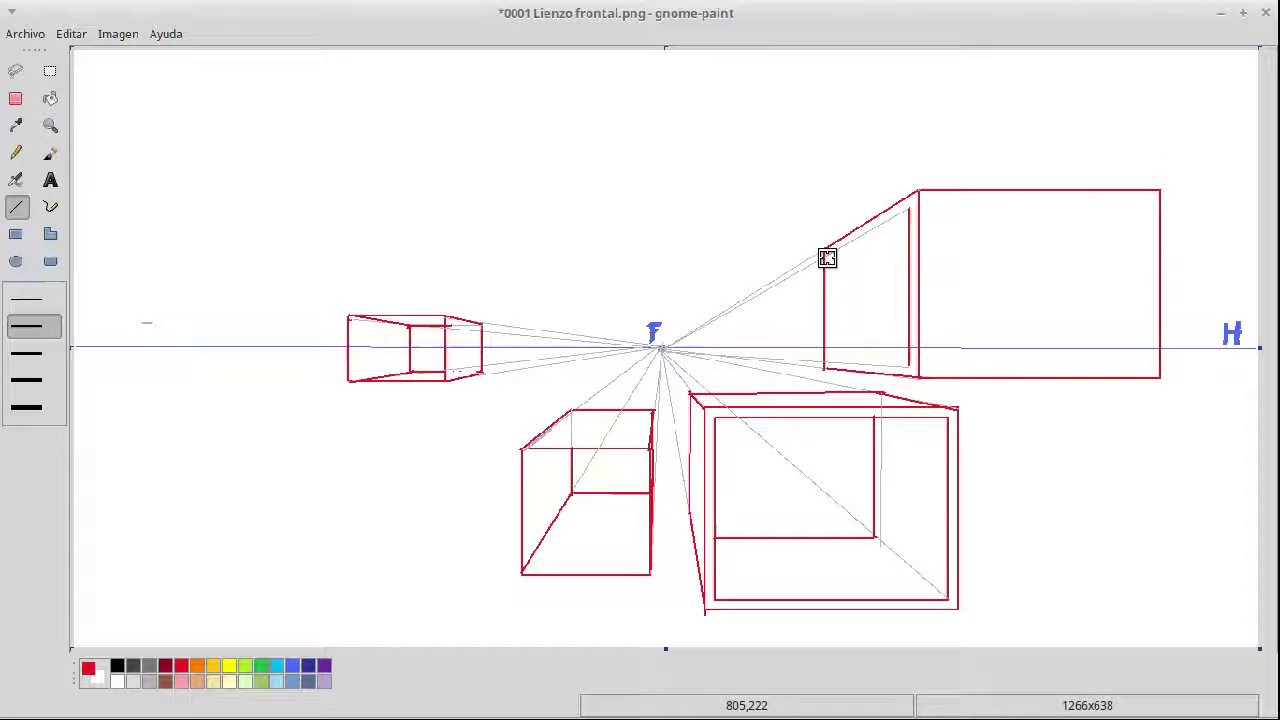
pyautogui.moveTo(829, 255); pyautogui.dragTo(828, 366)
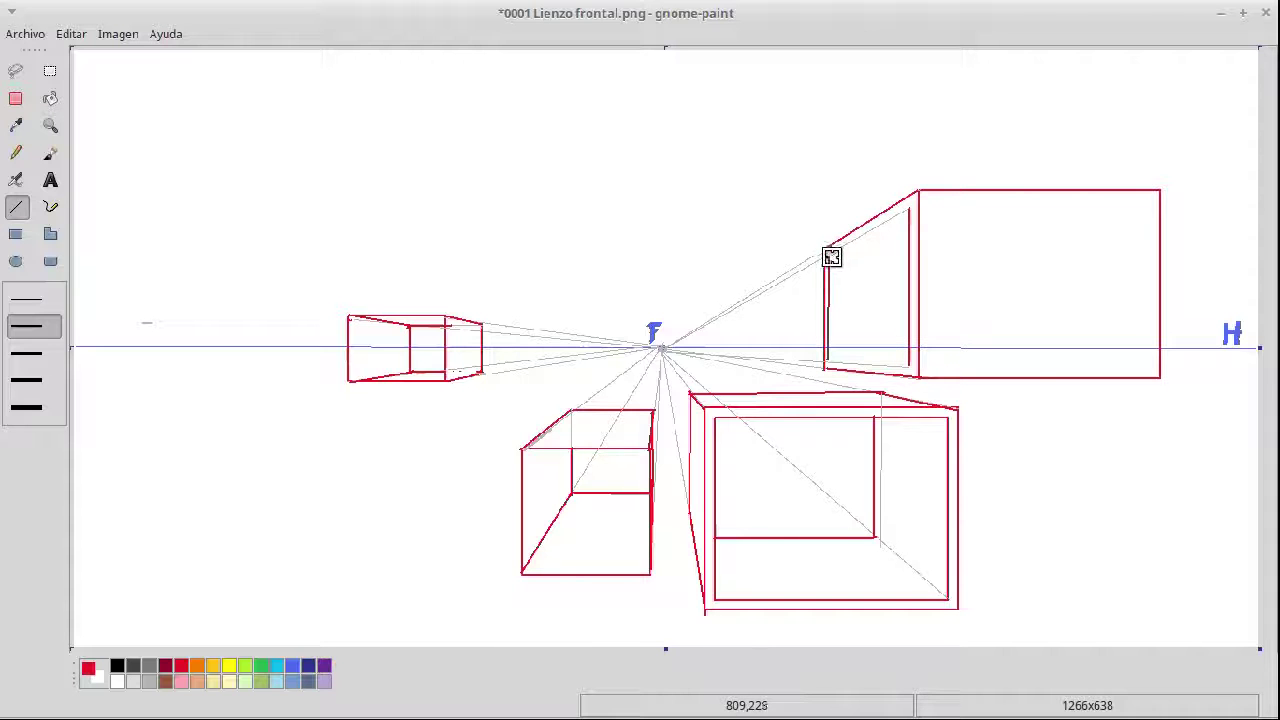
pyautogui.moveTo(828, 255); pyautogui.dragTo(912, 204)
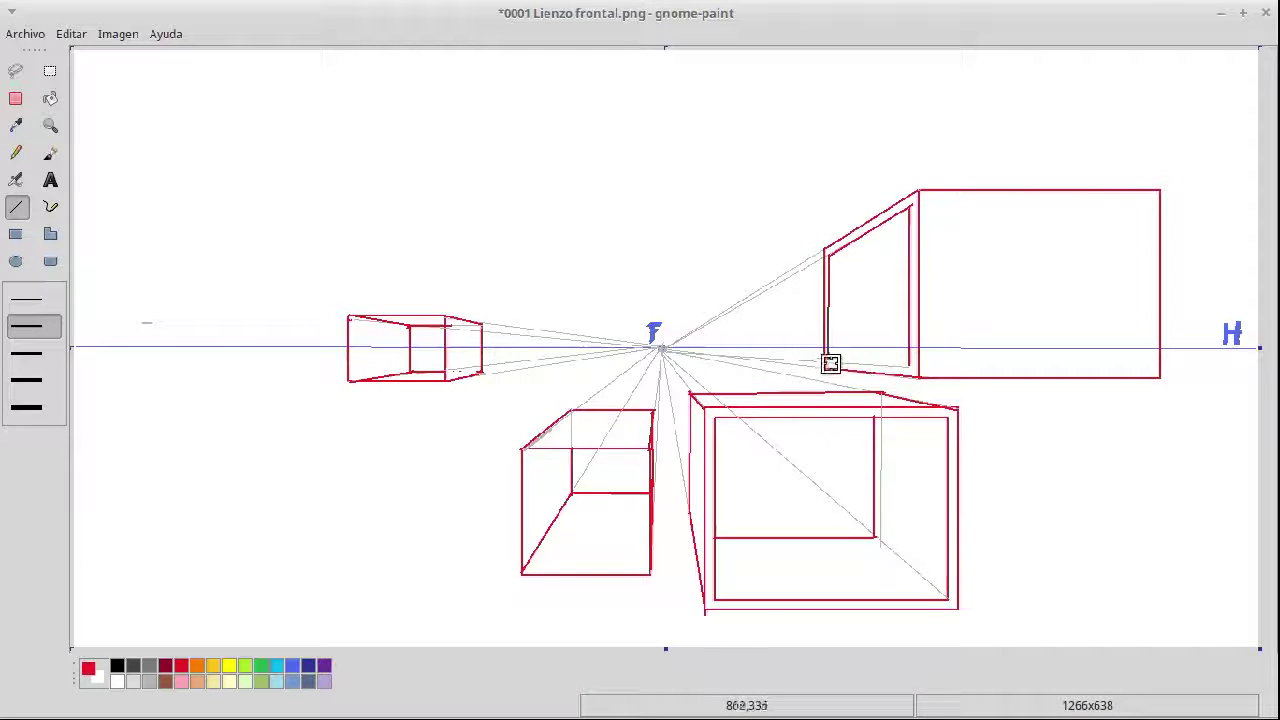
pyautogui.moveTo(827, 362); pyautogui.dragTo(909, 367)
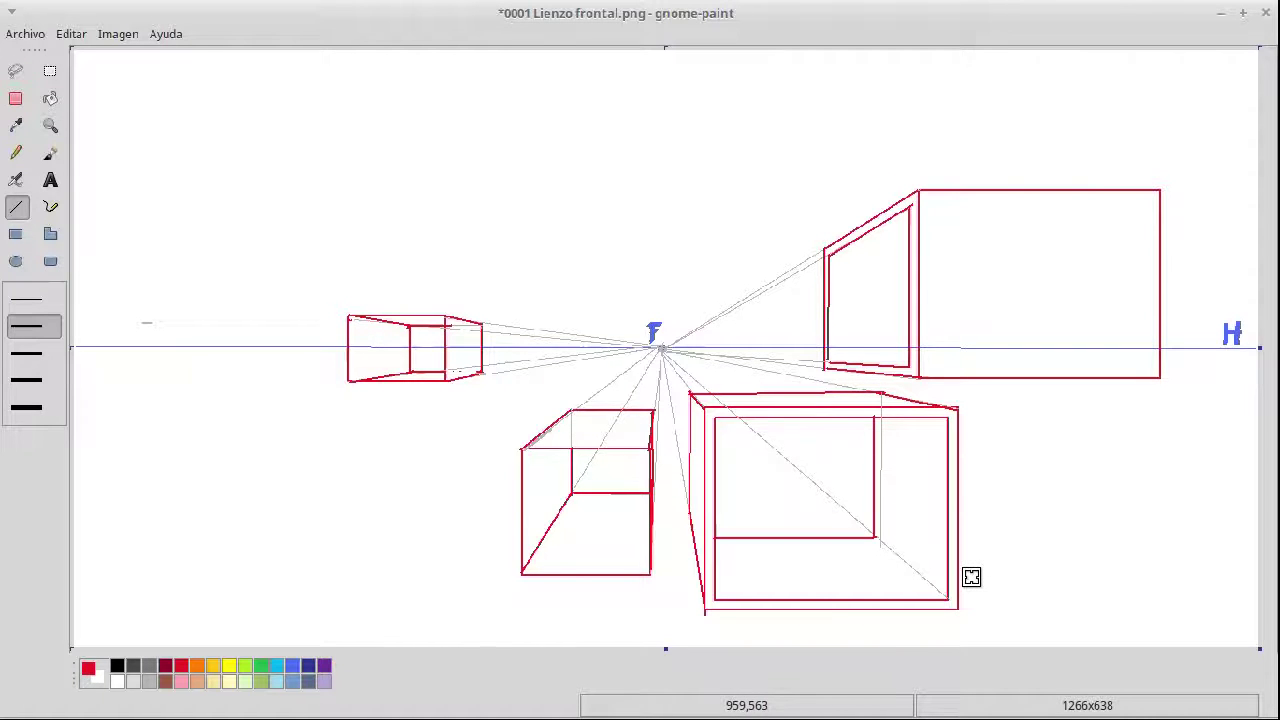
# Draw the red receding edge from the large box's inner rear lower-right corner to the frame's inner lower-right corner
pyautogui.moveTo(874, 538); pyautogui.dragTo(946, 608)
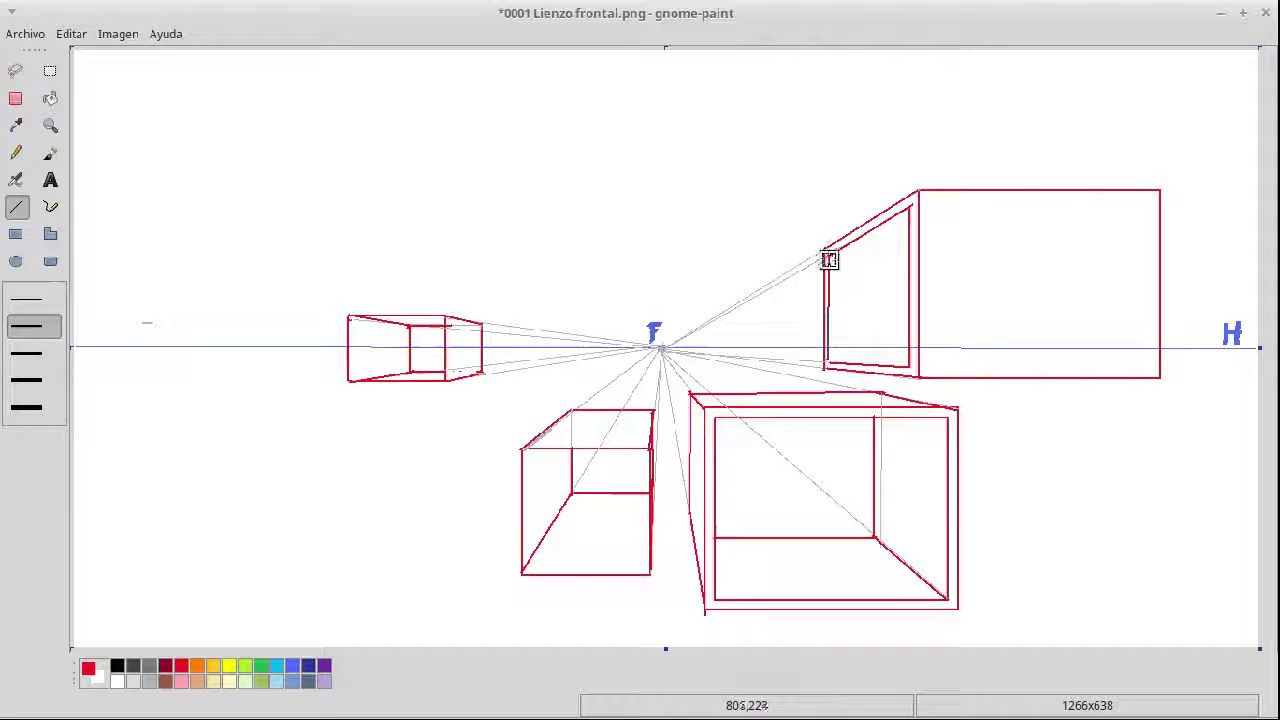
# Draw red horizontal edges from the inner frame's rear upper and lower corners to its front vertical to show the hollow interior
pyautogui.moveTo(827, 256); pyautogui.dragTo(905, 252)
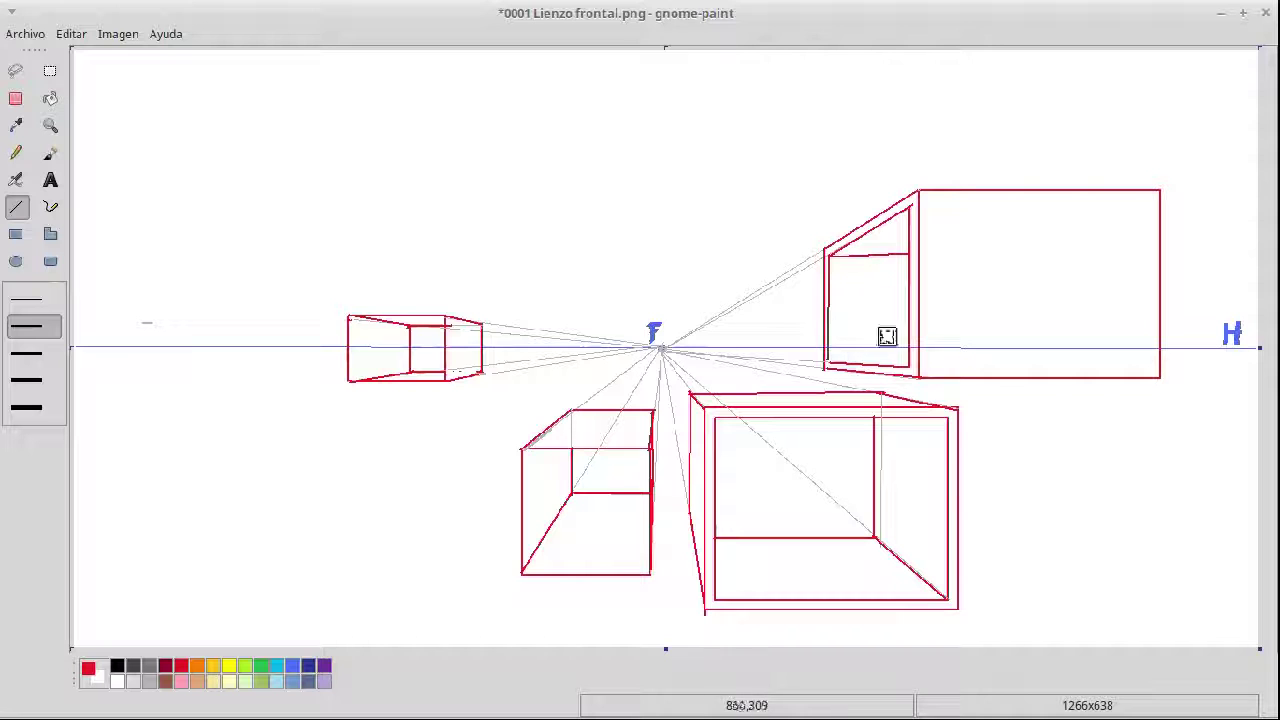
pyautogui.hotkey('ctrl', 'z')
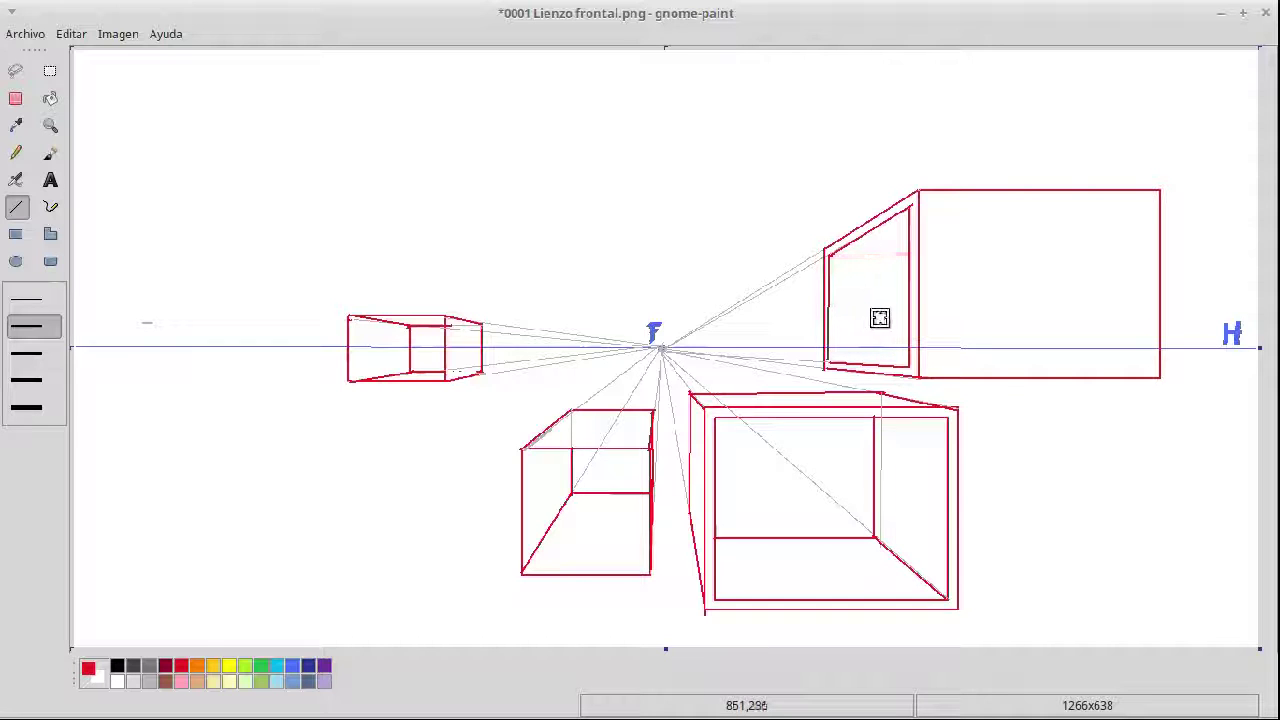
pyautogui.moveTo(829, 255); pyautogui.dragTo(907, 255)
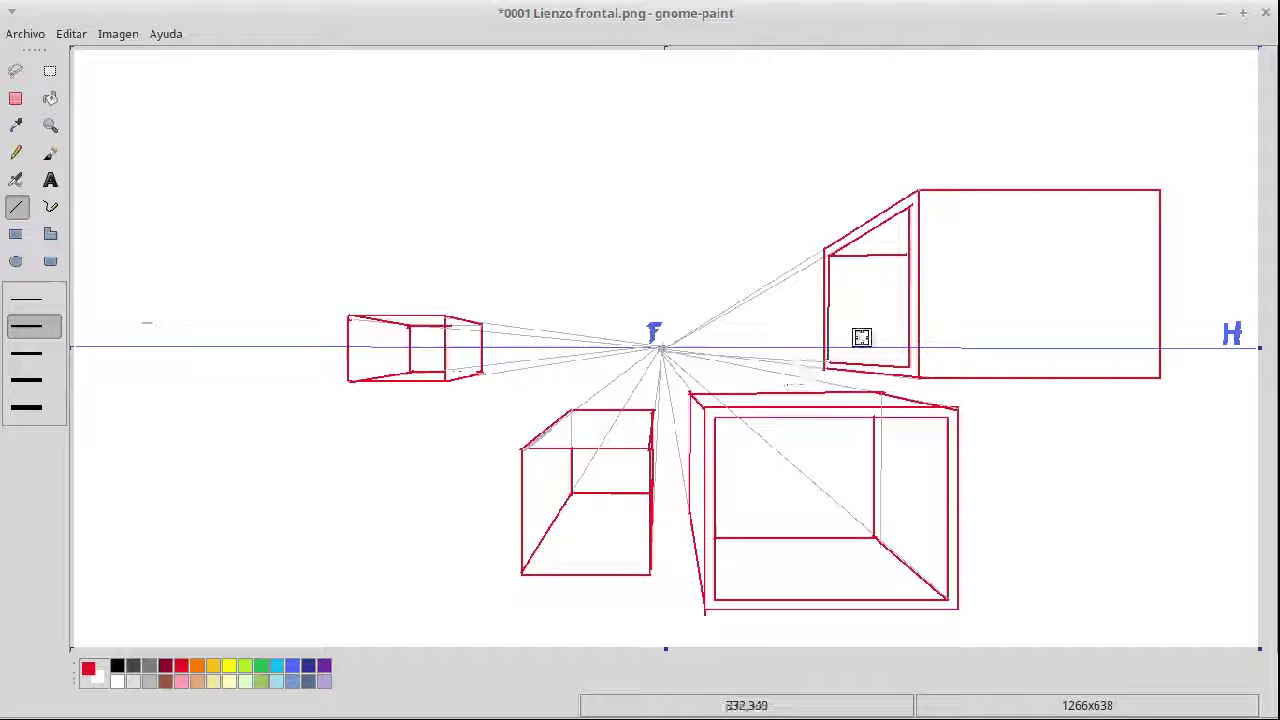
pyautogui.moveTo(830, 362); pyautogui.dragTo(905, 360)
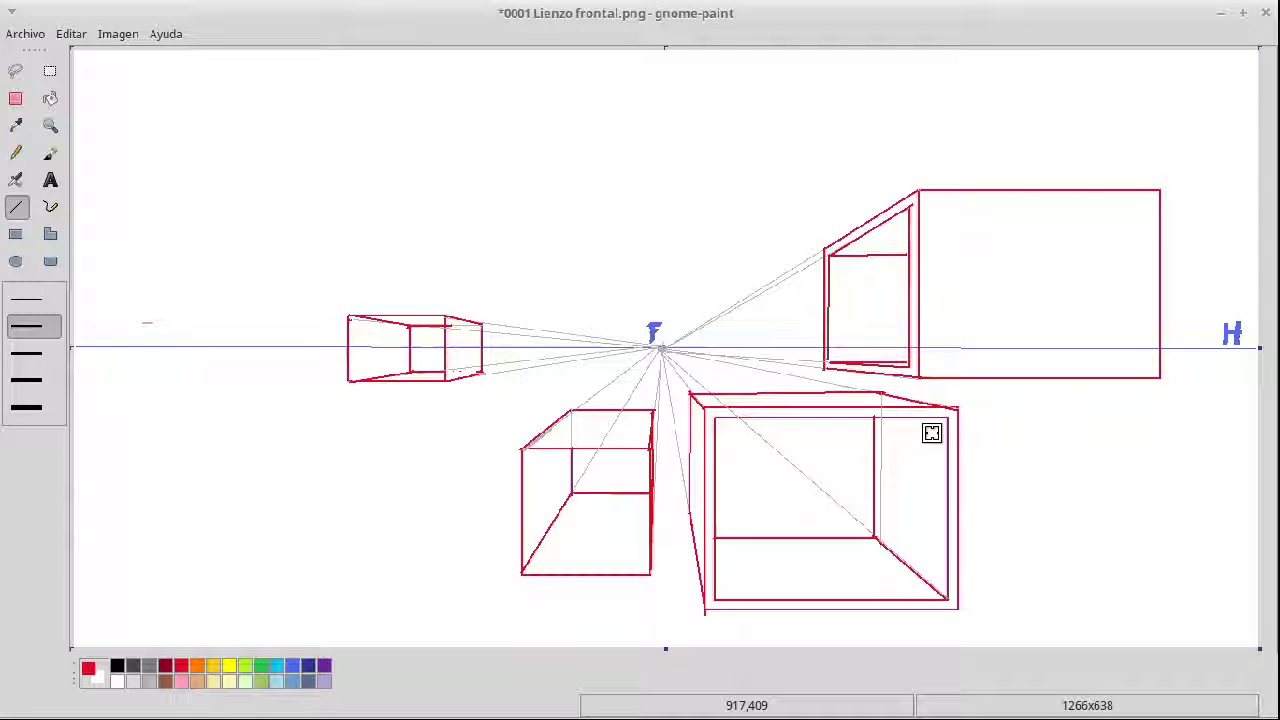
pyautogui.moveTo(732, 312); pyautogui.dragTo(923, 197)
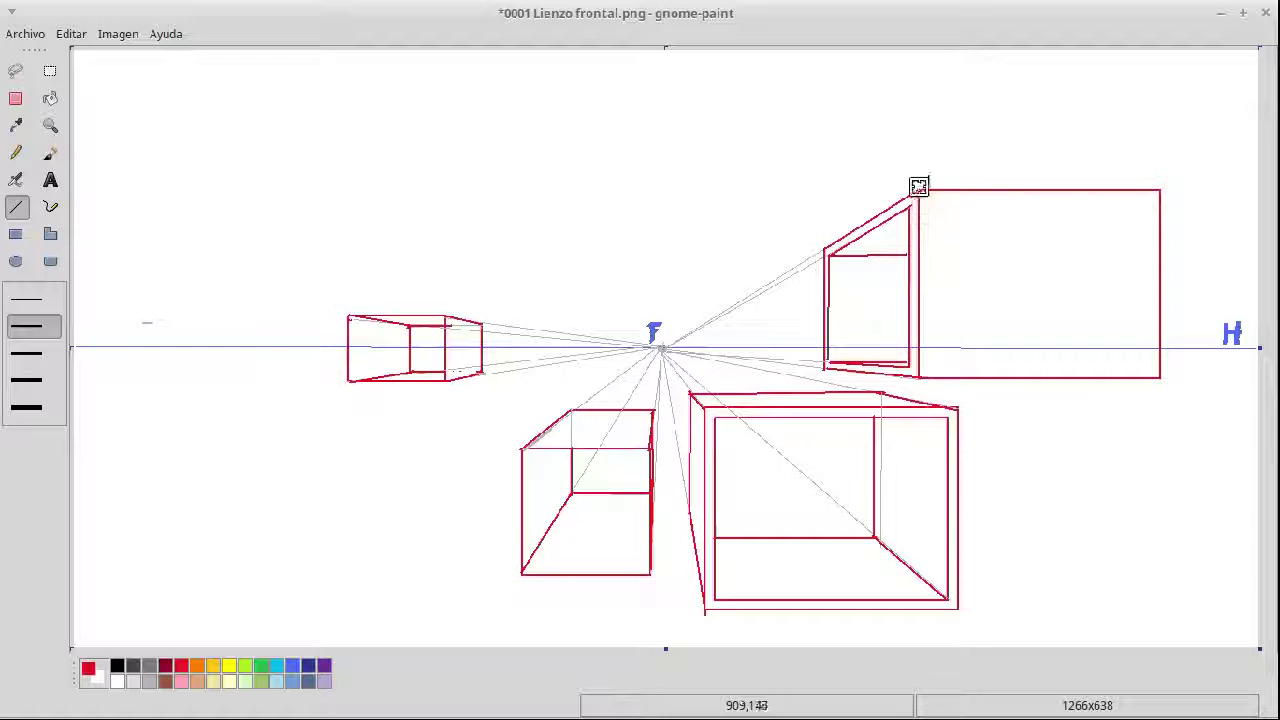